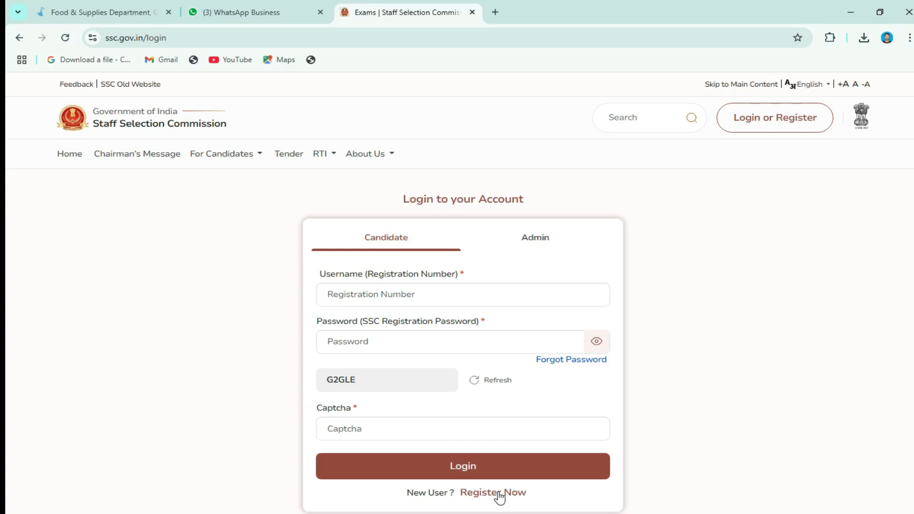
Step: Start One Time Registration as a new candidate and continue to the Personal Details form
click(497, 493)
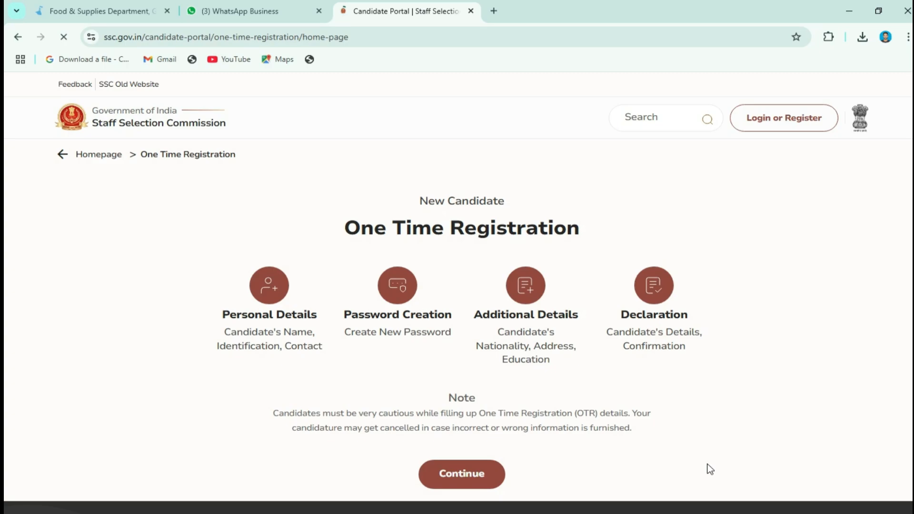
click(475, 476)
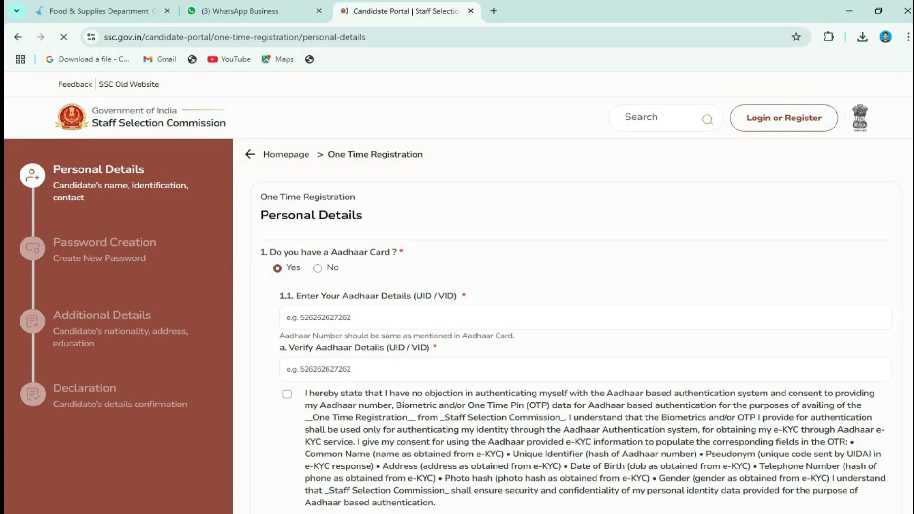
Step: Enter and re-enter the candidate's Aadhaar number and agree to Aadhaar authentication
scroll(572, 333, down, 2)
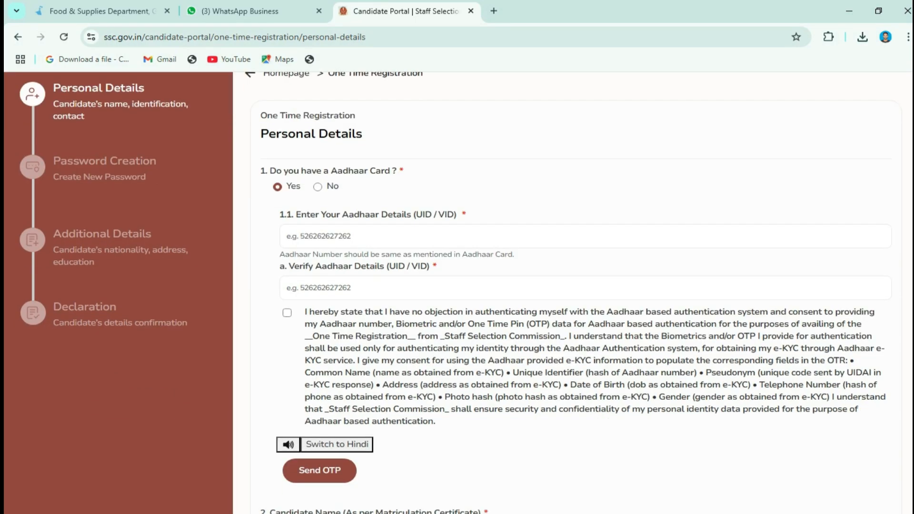
click(320, 234)
text(********2487)
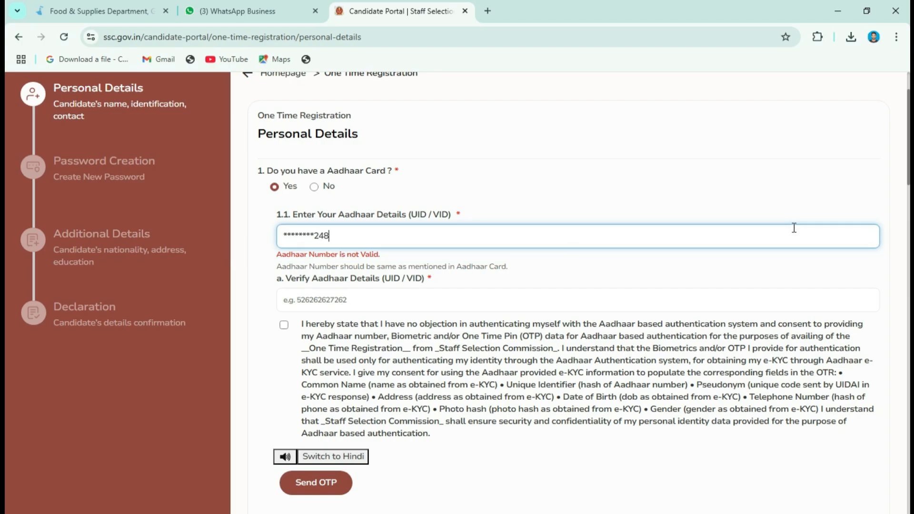
click(433, 288)
text(********2487)
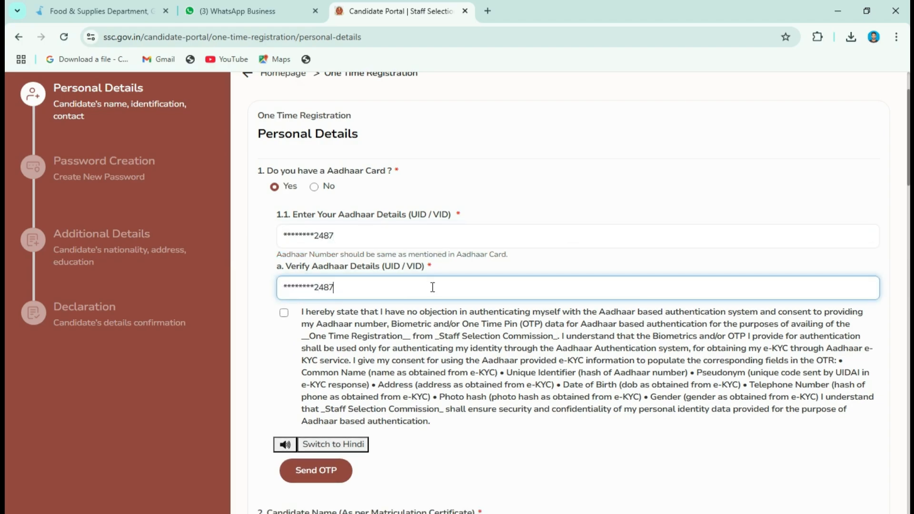
click(284, 313)
Step: Verify the Aadhaar number with the received OTP and acknowledge the success message
click(314, 470)
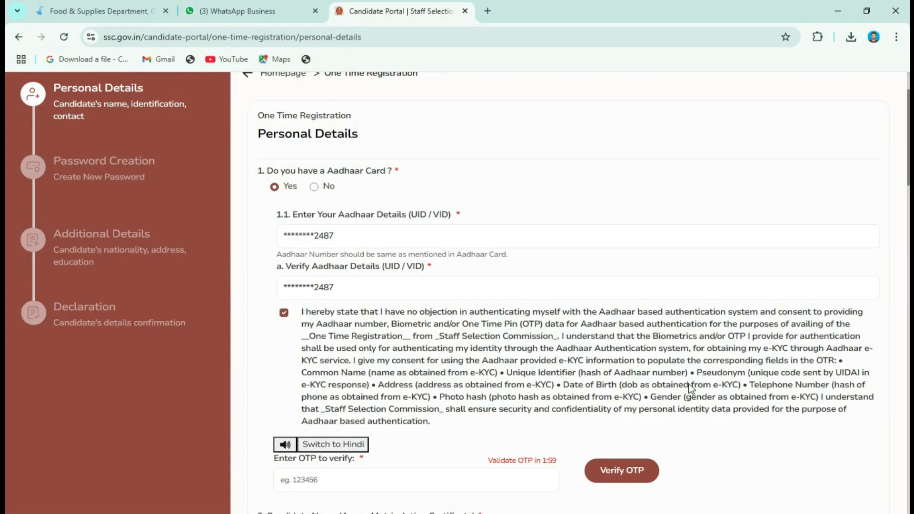
scroll(461, 409, down, 1)
click(461, 411)
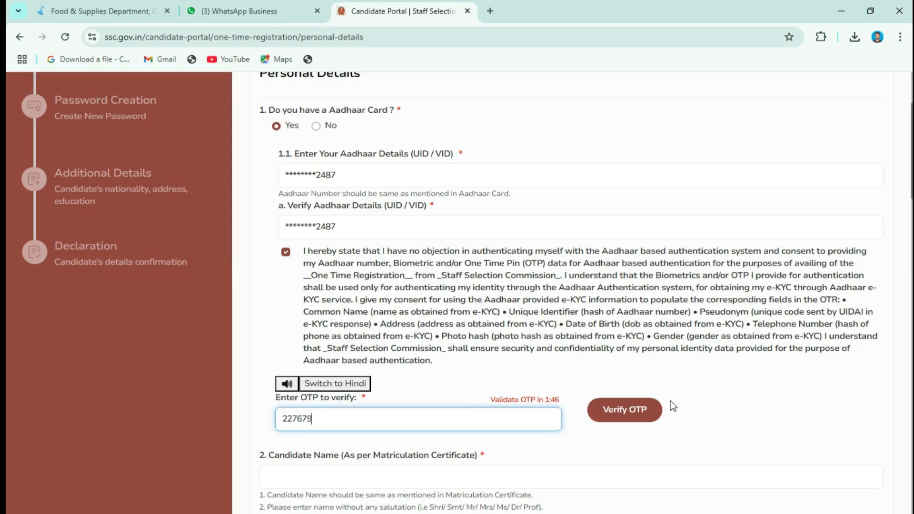
click(638, 411)
click(462, 293)
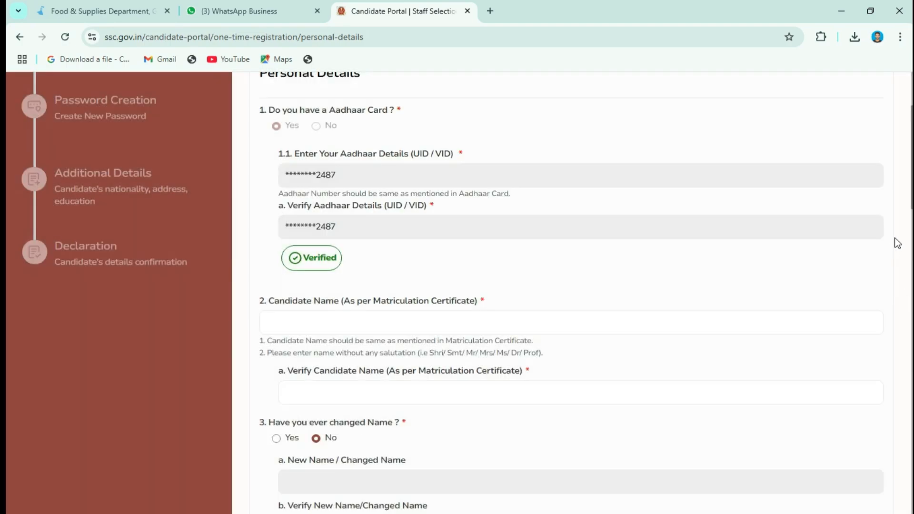
scroll(895, 243, down, 3)
Step: Enter the candidate's full name and confirm it in the second name field
click(418, 163)
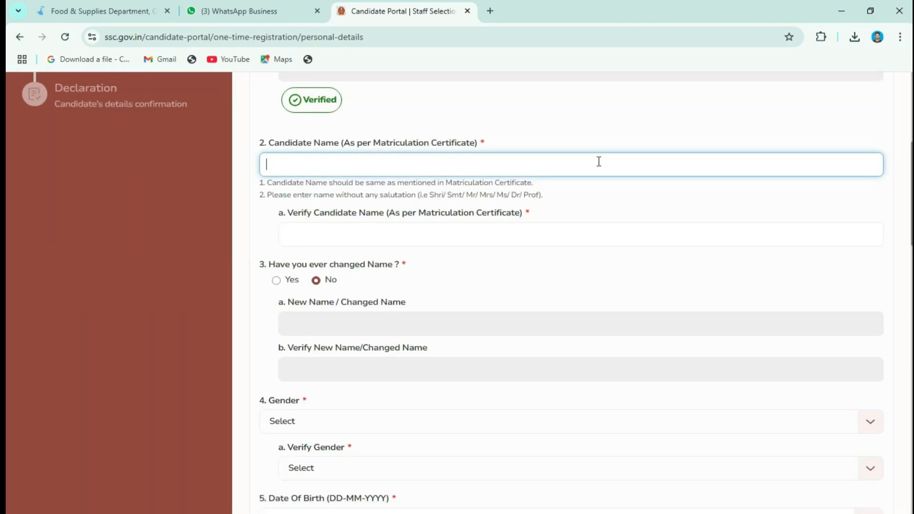
click(505, 237)
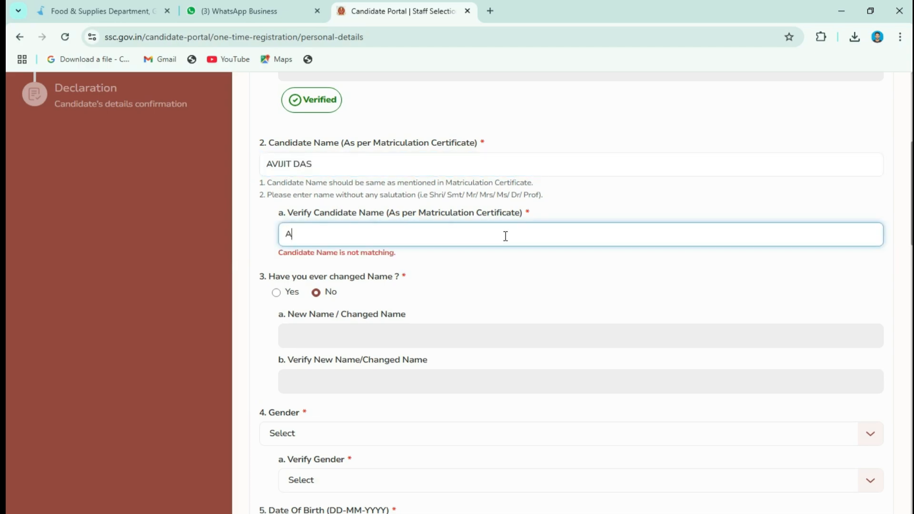
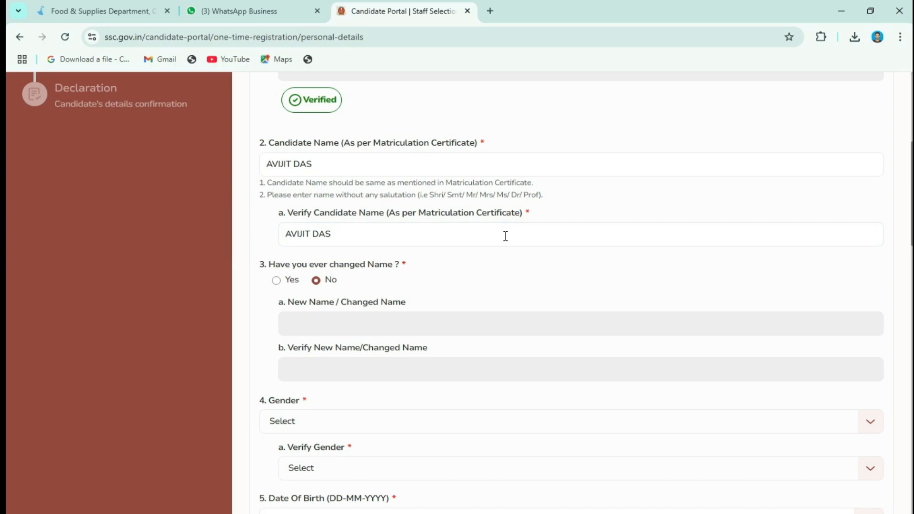
Step: Set gender to Male and confirm it as Male
scroll(506, 236, down, 1)
click(286, 361)
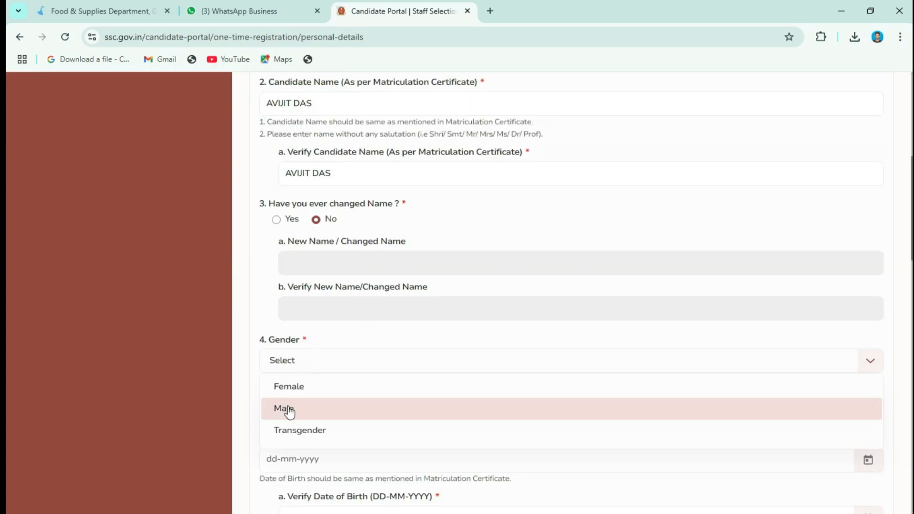
click(289, 409)
click(496, 409)
click(316, 457)
drag(908, 267, 912, 281)
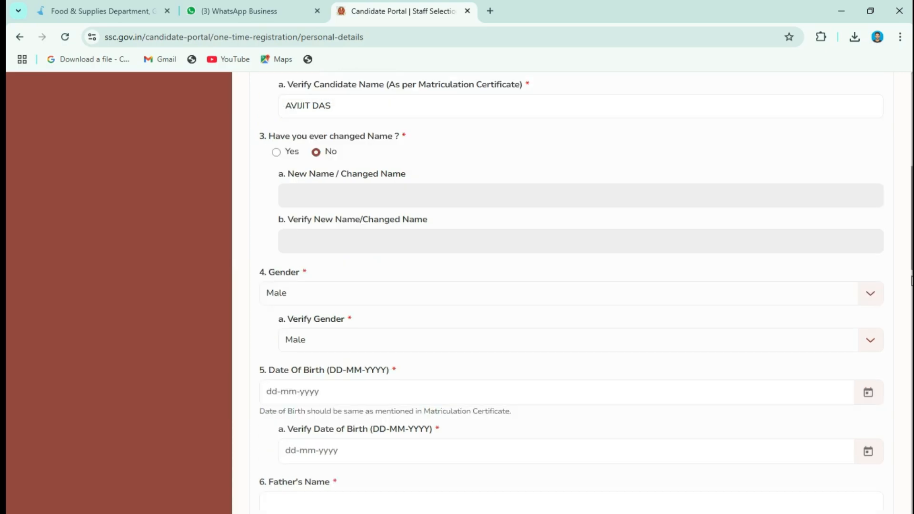
scroll(912, 281, down, 5)
click(617, 178)
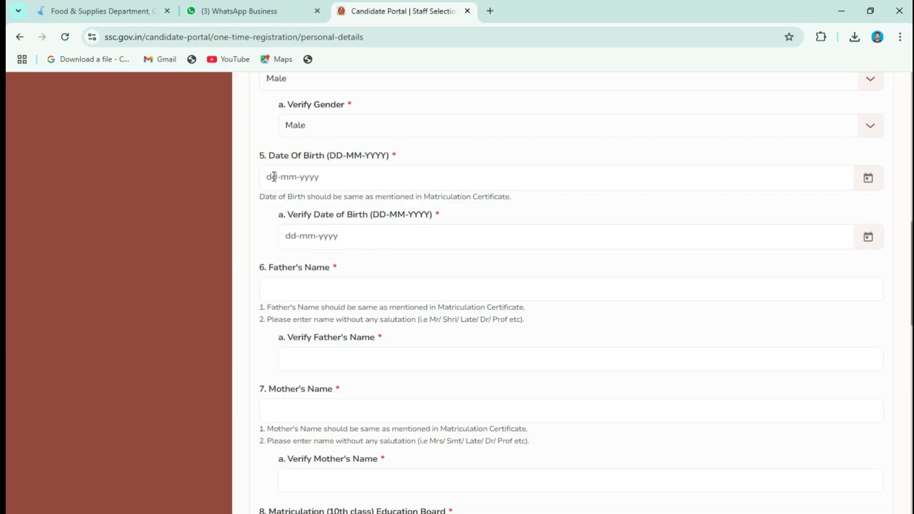
click(866, 183)
click(301, 217)
click(404, 217)
click(404, 217)
click(330, 376)
click(418, 278)
click(377, 344)
click(869, 237)
click(423, 275)
click(424, 275)
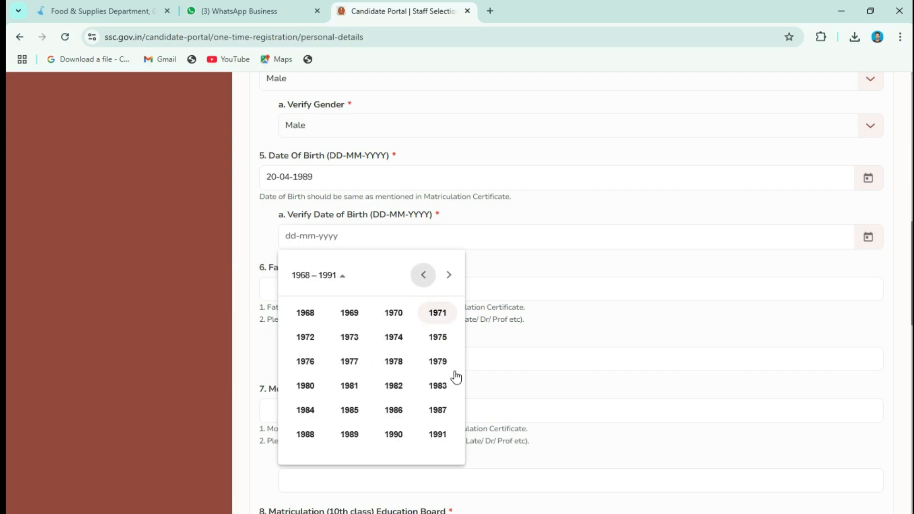
click(350, 434)
click(437, 336)
click(395, 404)
Step: Enter and confirm the father's name and the mother's name
click(485, 280)
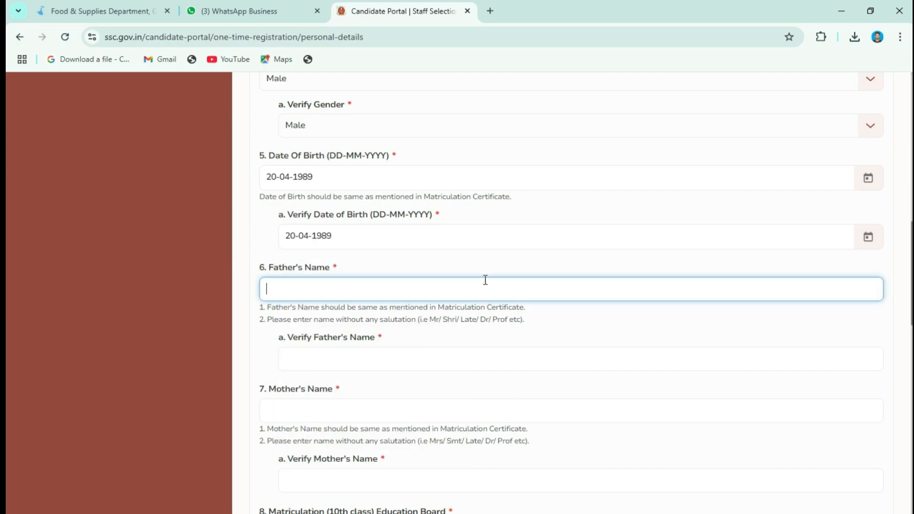
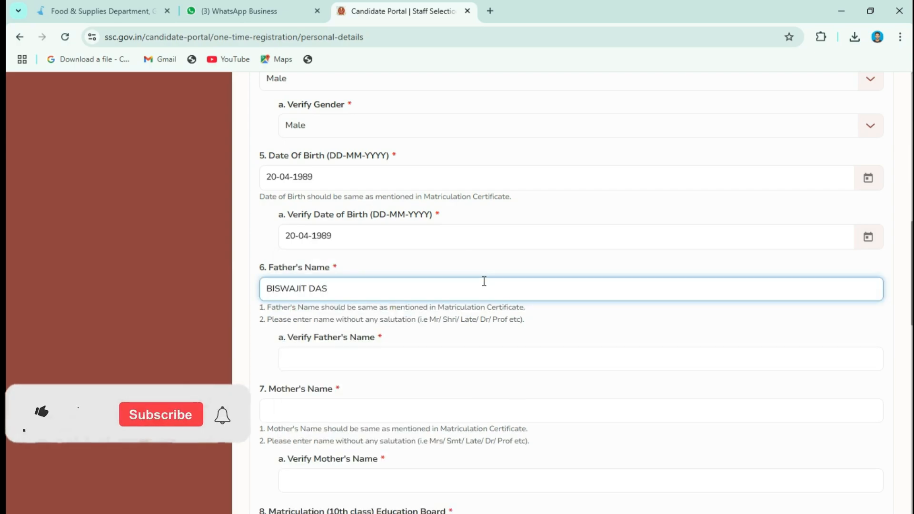
click(371, 363)
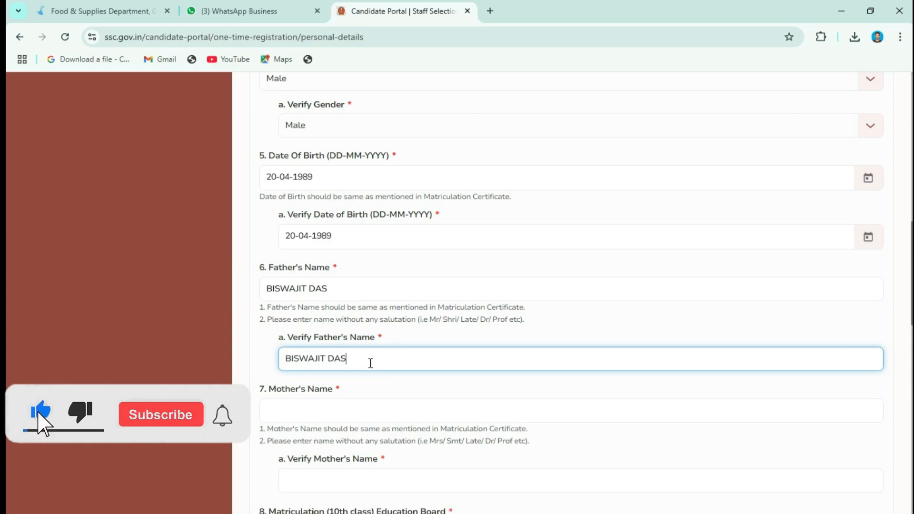
click(349, 408)
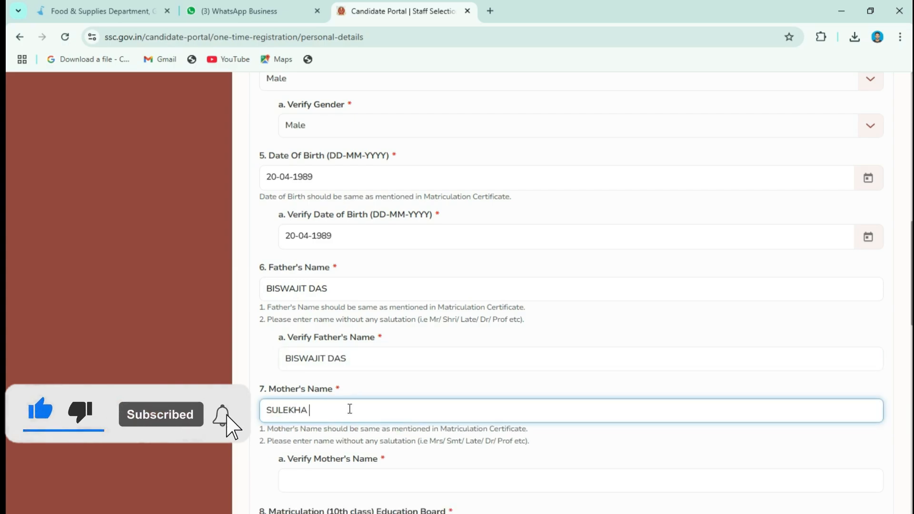
scroll(349, 408, down, 5)
click(374, 238)
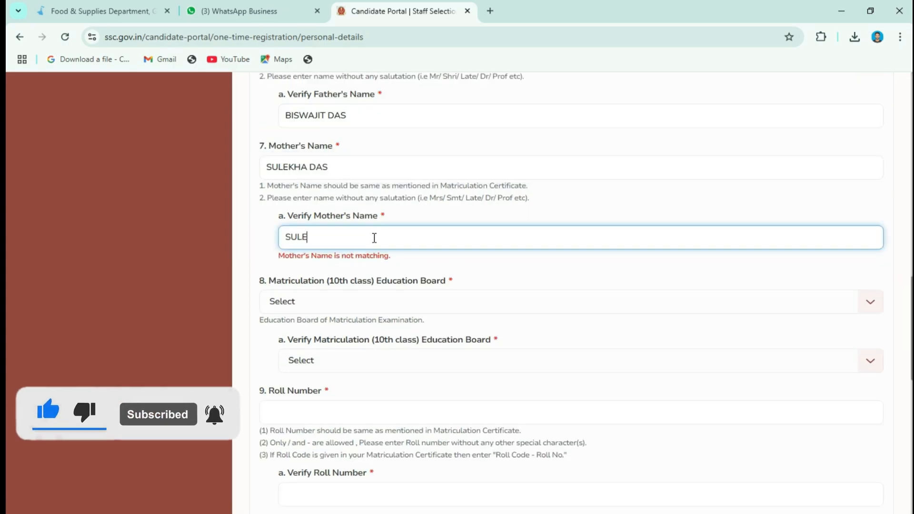
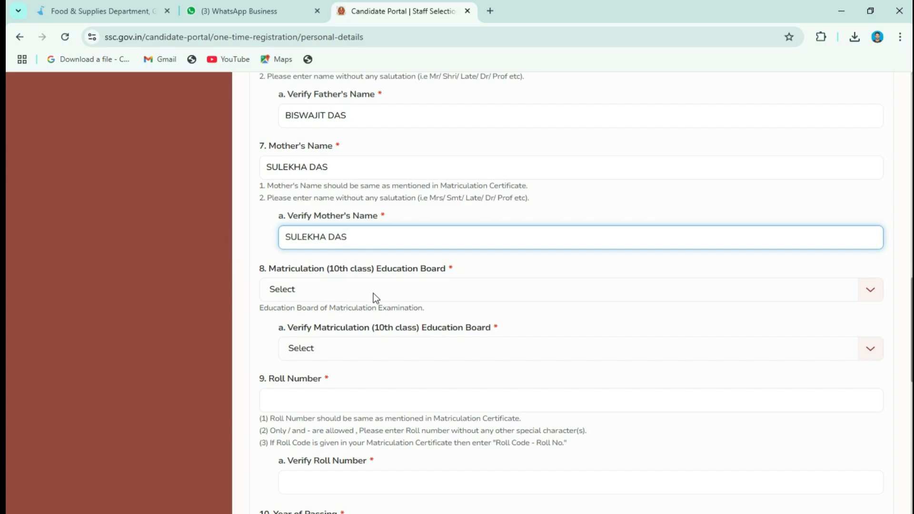
click(373, 293)
Step: Choose and confirm West Bengal Board of Secondary Education as the matriculation board
scroll(393, 345, down, 3)
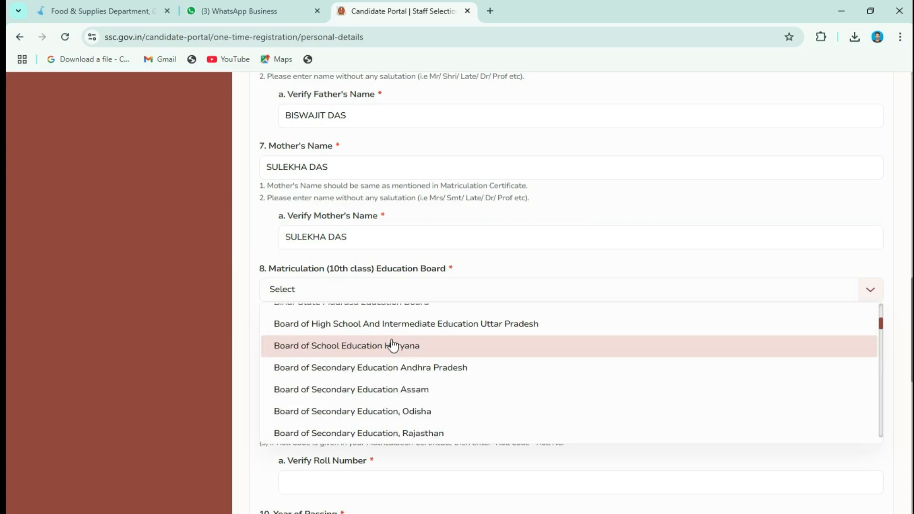
scroll(393, 345, down, 15)
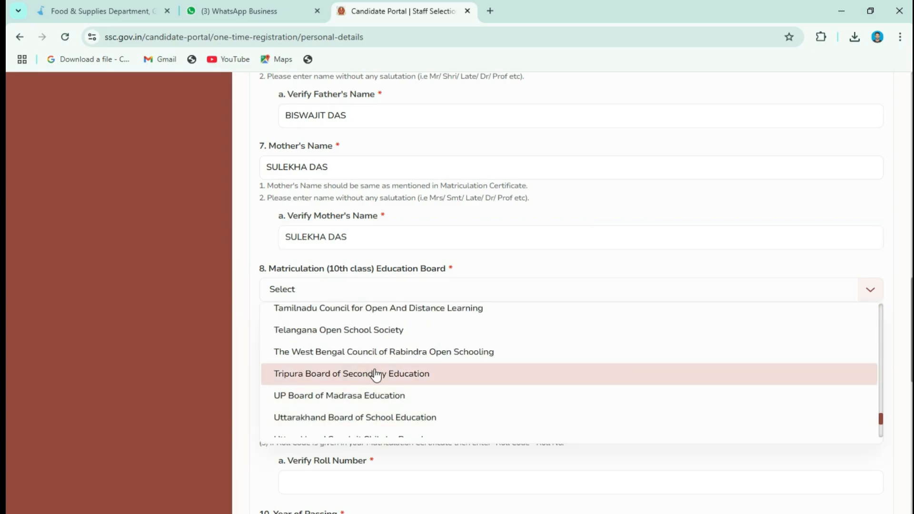
scroll(379, 381, down, 3)
click(405, 427)
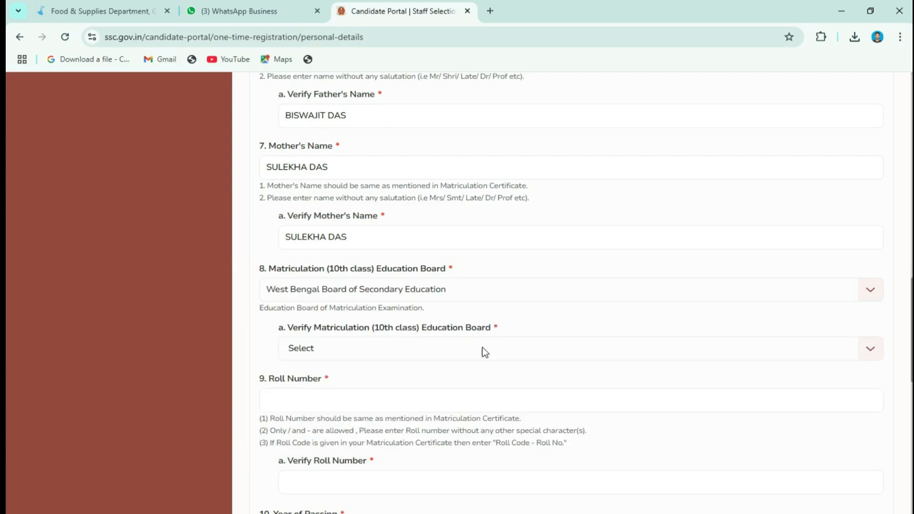
click(463, 352)
scroll(700, 372, down, 20)
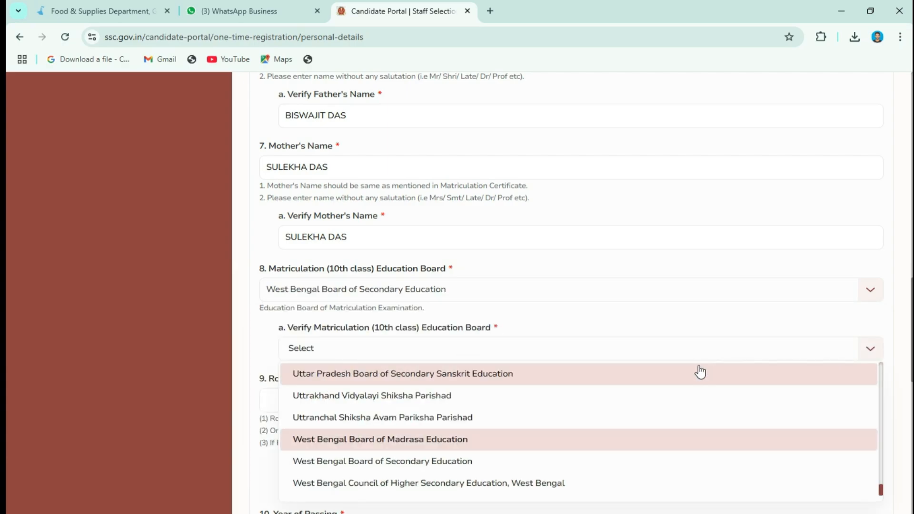
click(464, 460)
scroll(616, 324, down, 1)
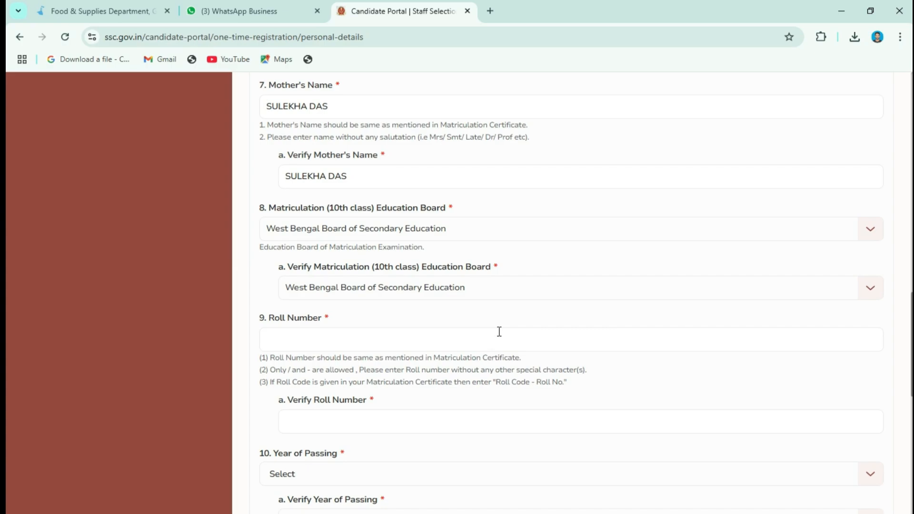
click(499, 332)
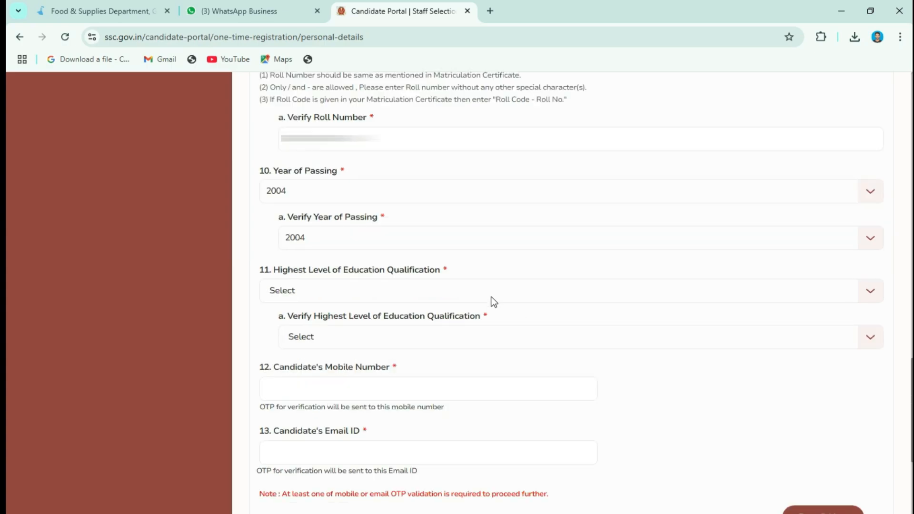
Step: Set the highest qualification to Graduation and confirm it as Graduation
click(491, 296)
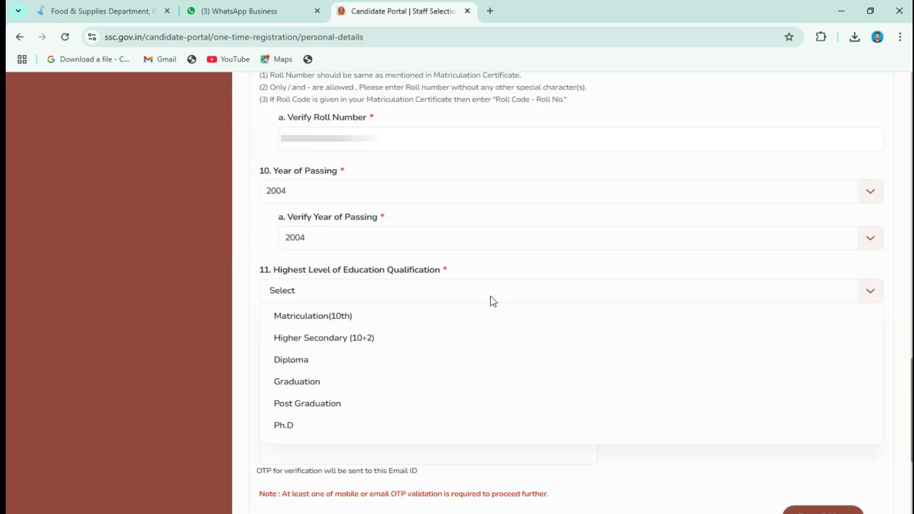
click(323, 382)
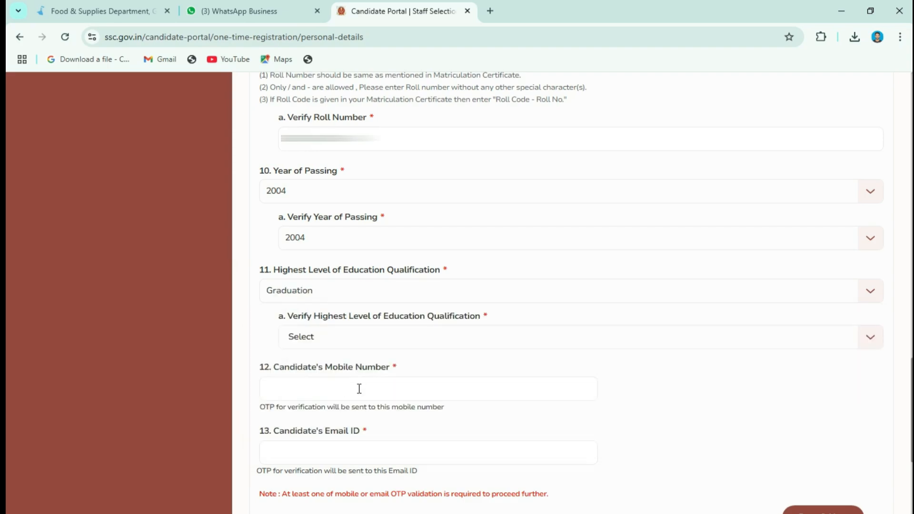
click(510, 341)
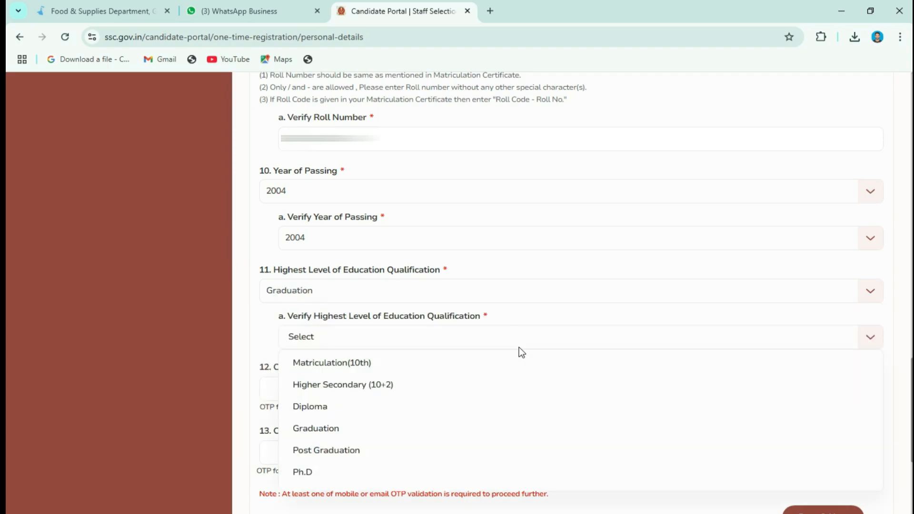
click(353, 429)
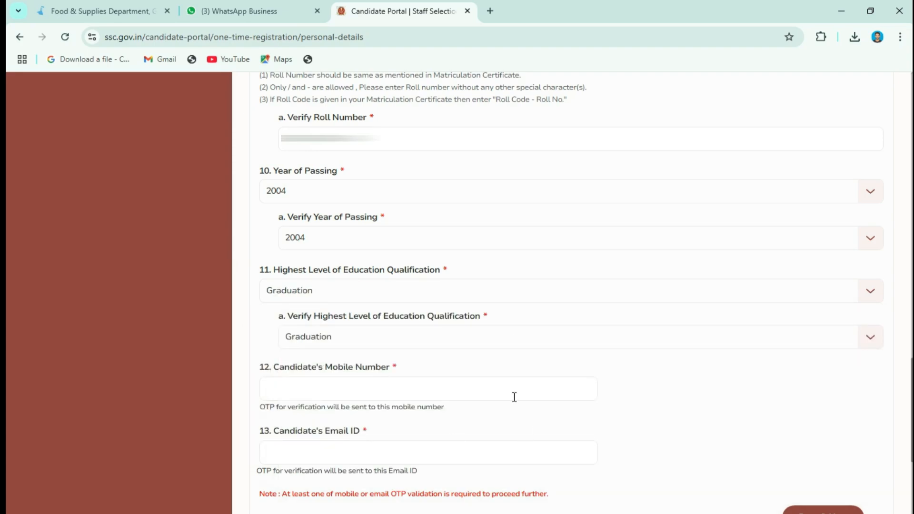
Step: Verify the candidate's mobile number and email by OTP, then save the personal details
click(495, 387)
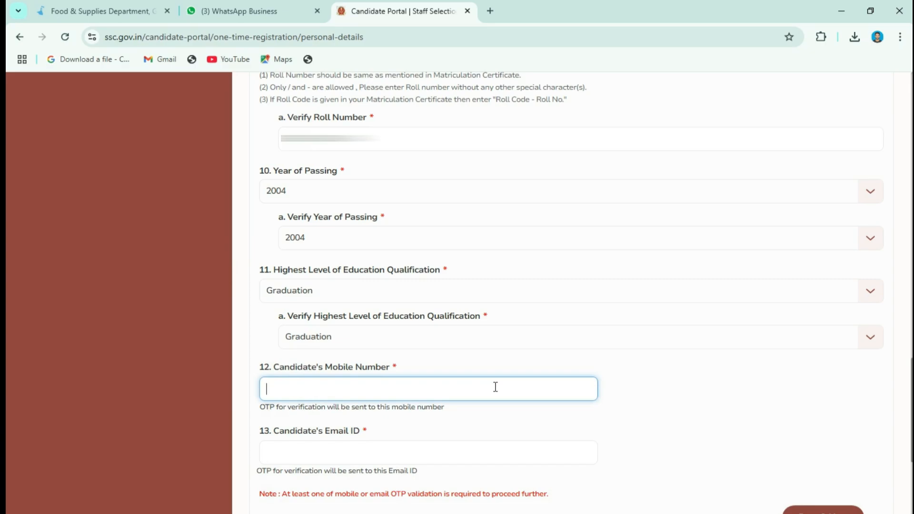
text(XXXXXXXXXX)
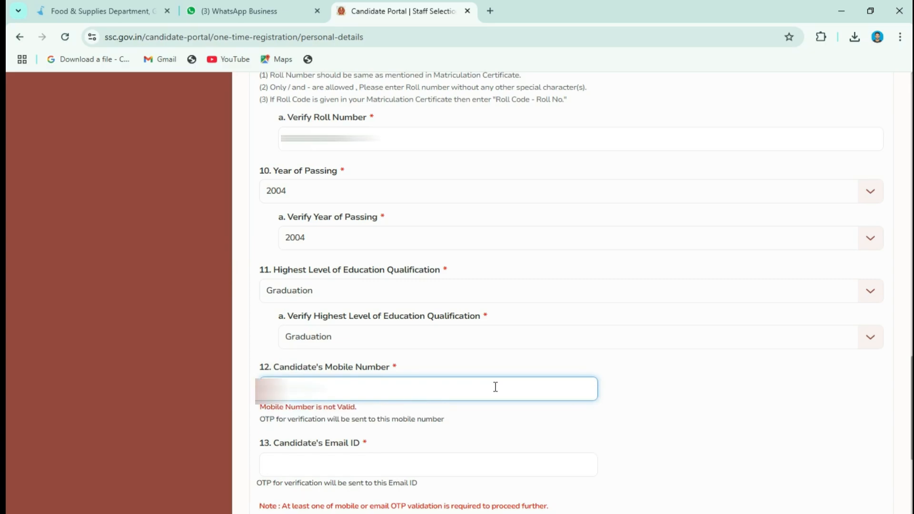
click(439, 446)
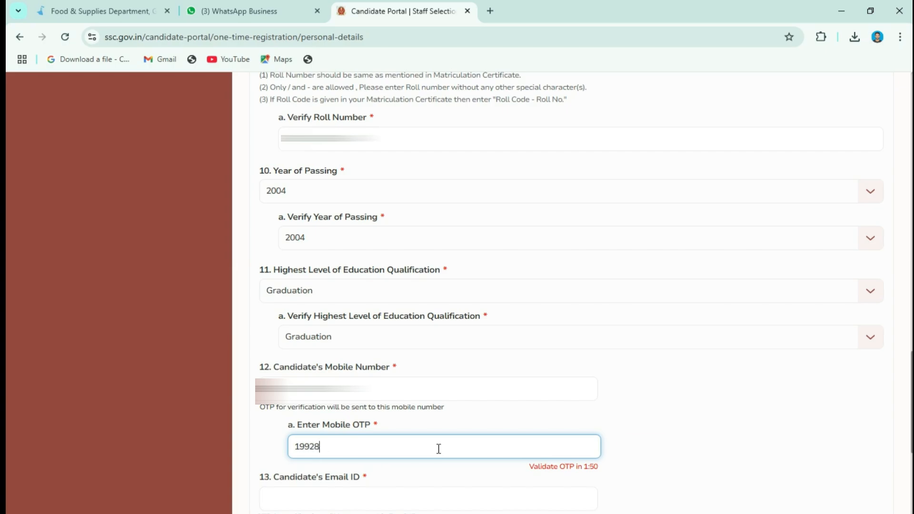
click(657, 446)
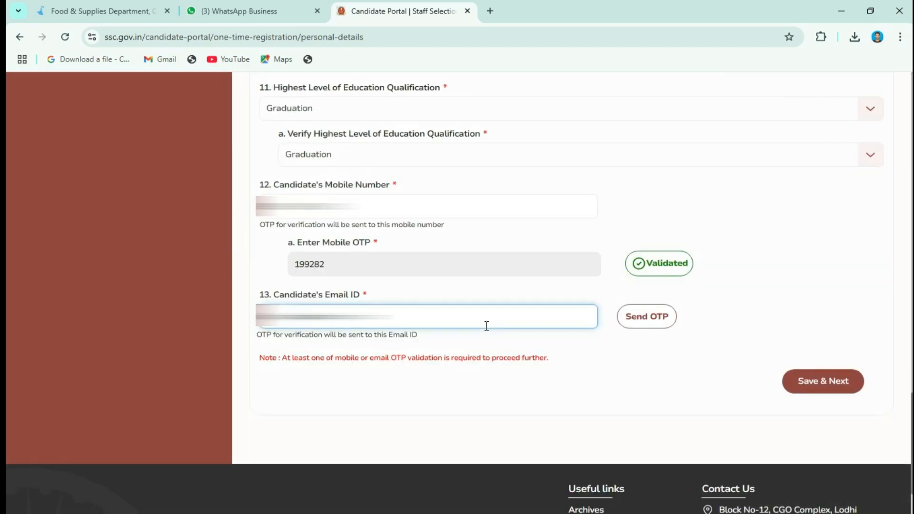
click(649, 316)
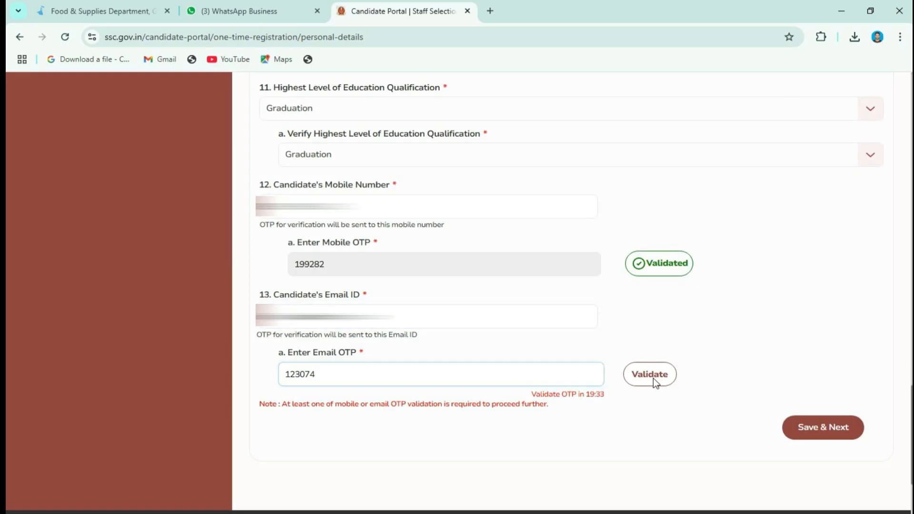
click(654, 378)
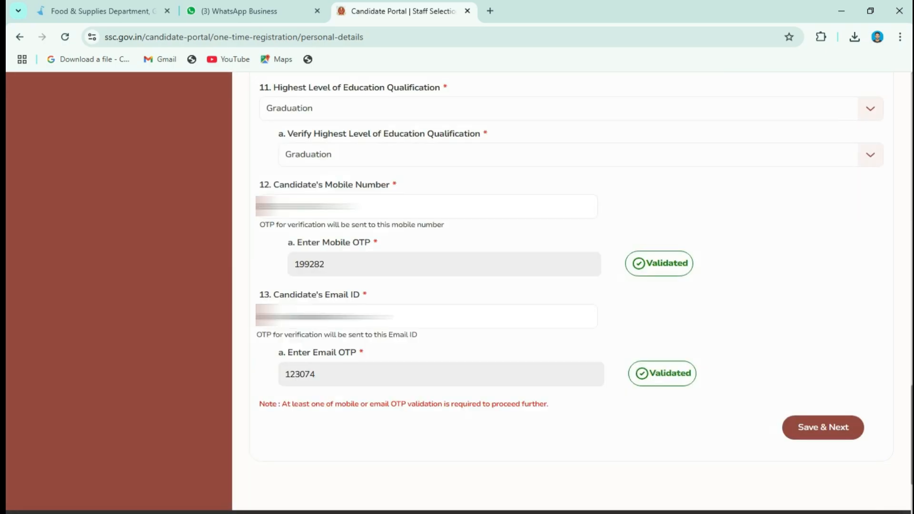
scroll(827, 395, down, 1)
click(828, 395)
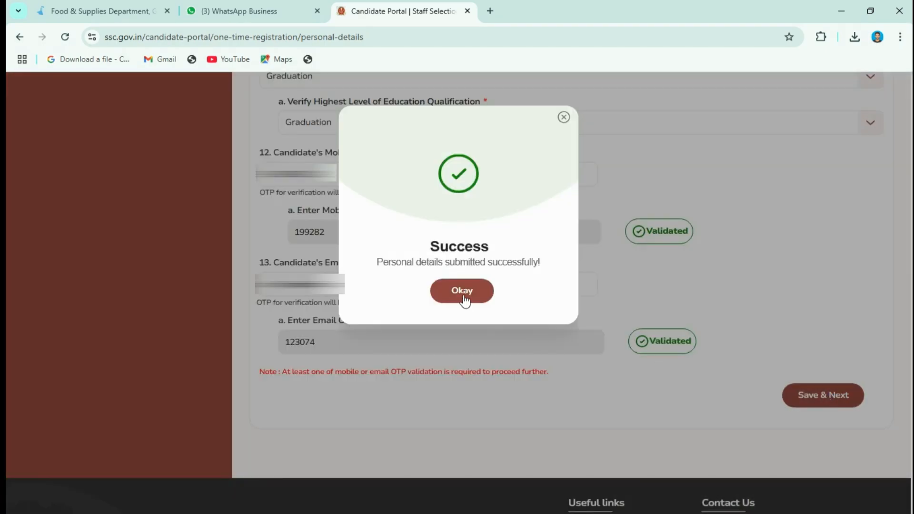
Step: Copy the newly generated registration number from the success screen
click(462, 291)
drag(504, 235, 670, 235)
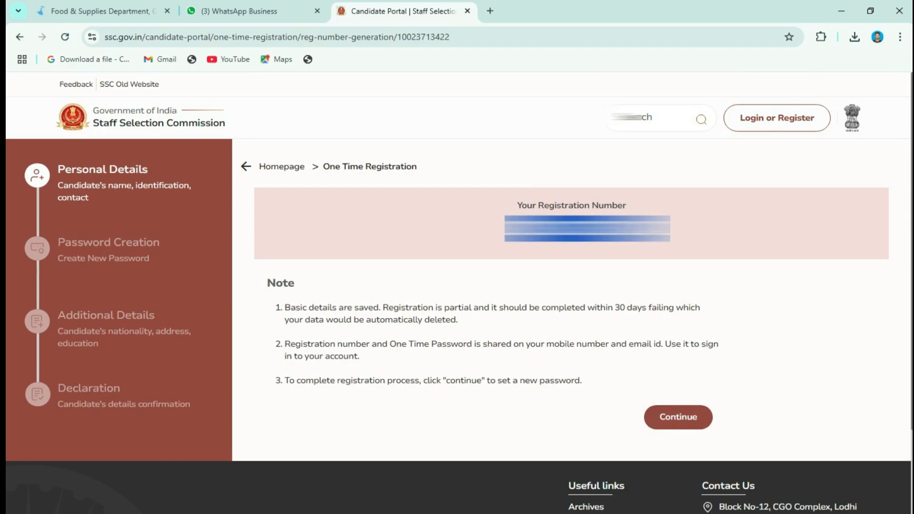
right_click(619, 231)
click(627, 246)
Step: Sign in using the registration number and the temporary account password
click(678, 416)
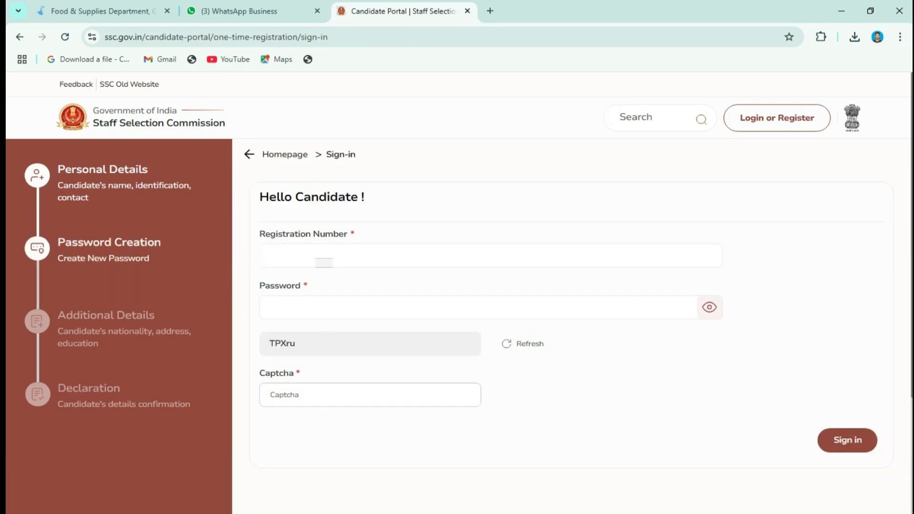
click(323, 263)
text(***********)
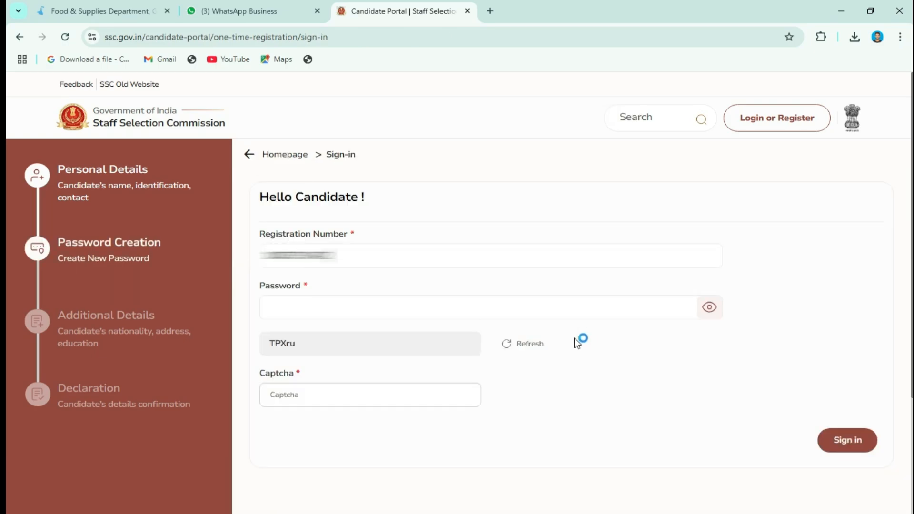
click(475, 303)
text(************)
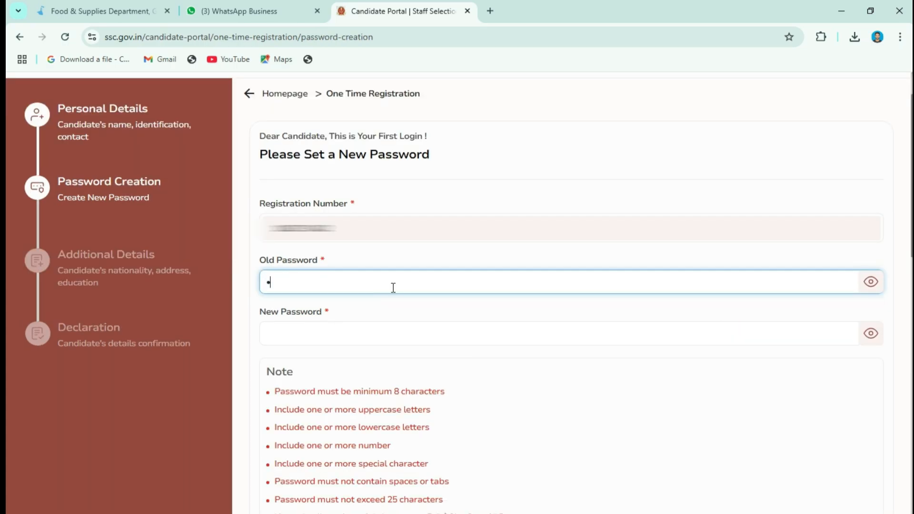
Step: Enter the old password, then the new password and its confirmation
text(*********)
key(Tab)
text(**)
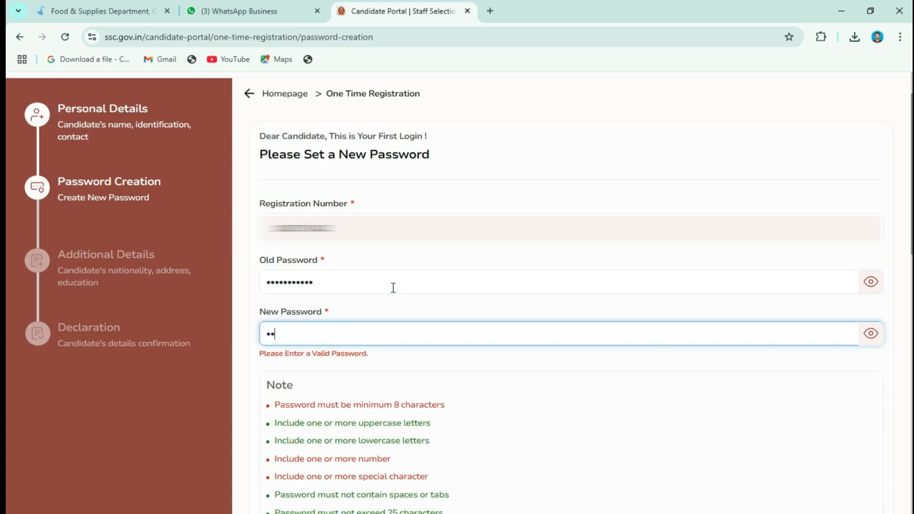
text(*********)
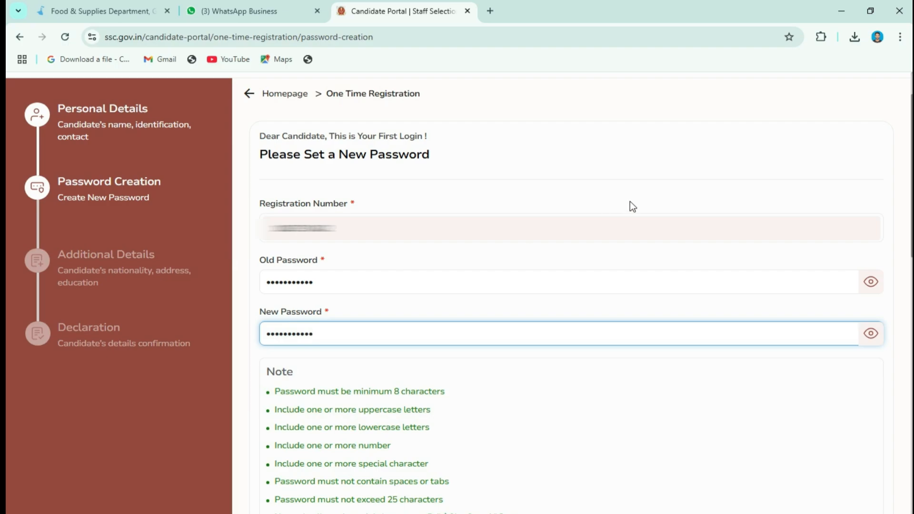
scroll(630, 202, down, 4)
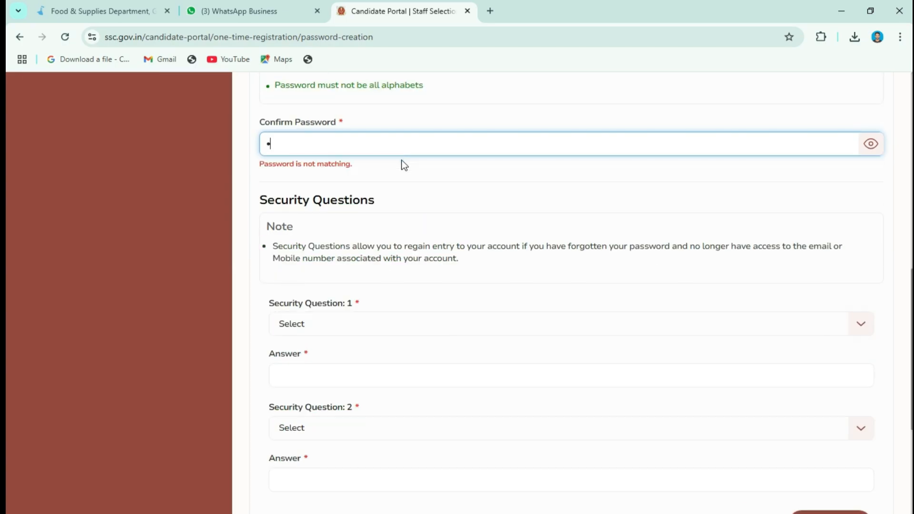
text(********)
text(***)
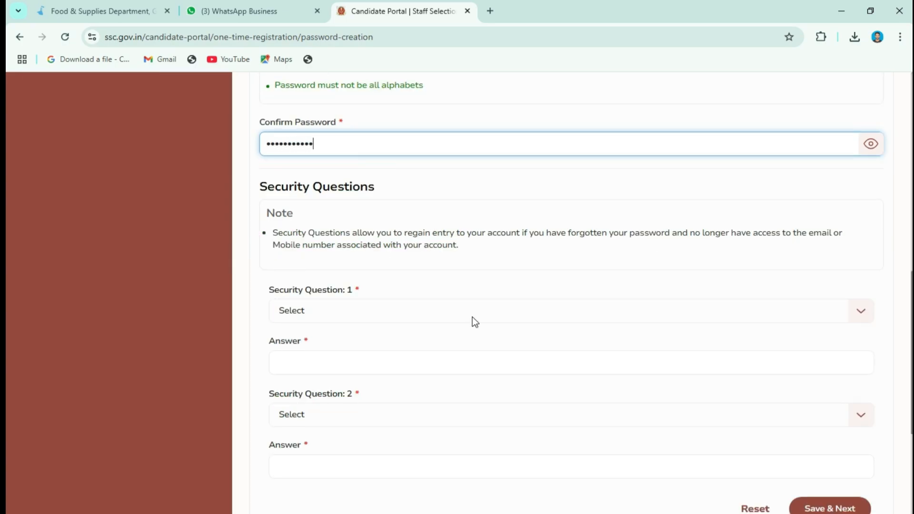
Step: Choose the birth city security question and enter its answer
click(473, 317)
click(479, 336)
key(Tab)
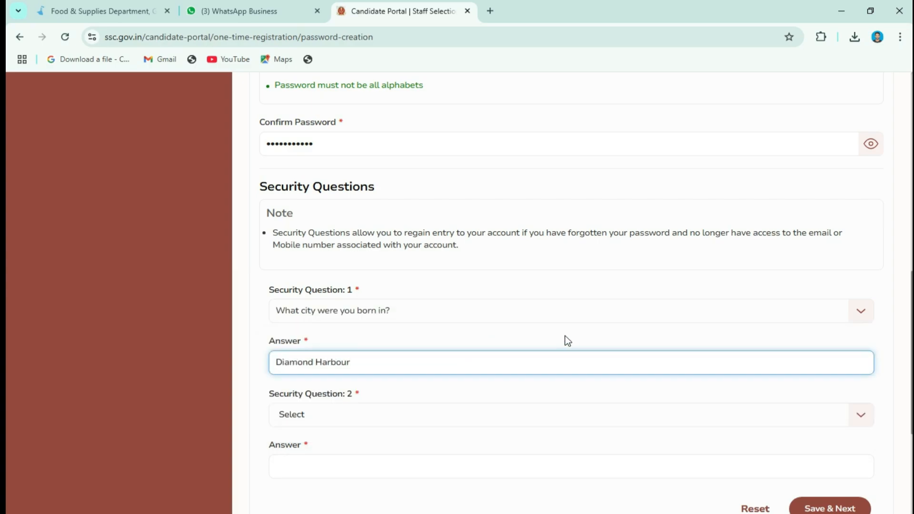
Step: Choose the first school security question, answer it, and save the new password
click(390, 422)
scroll(400, 414, down, 1)
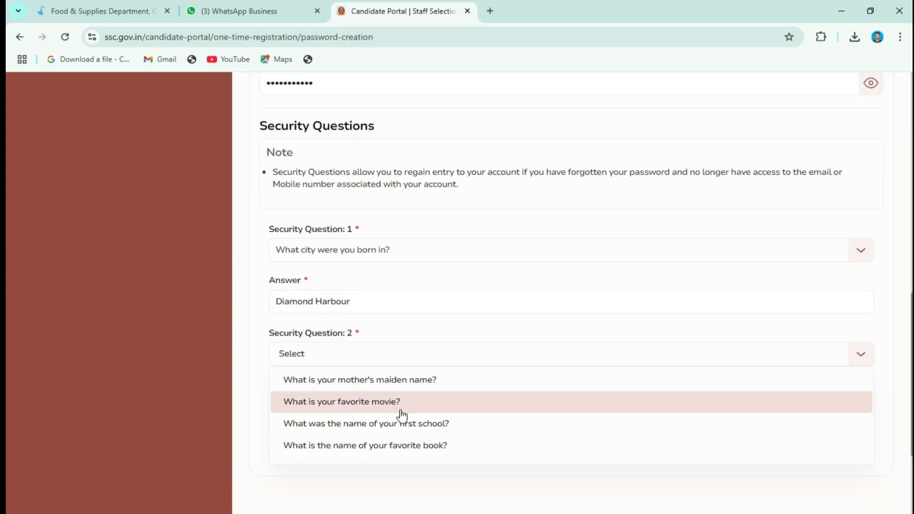
click(431, 425)
click(359, 415)
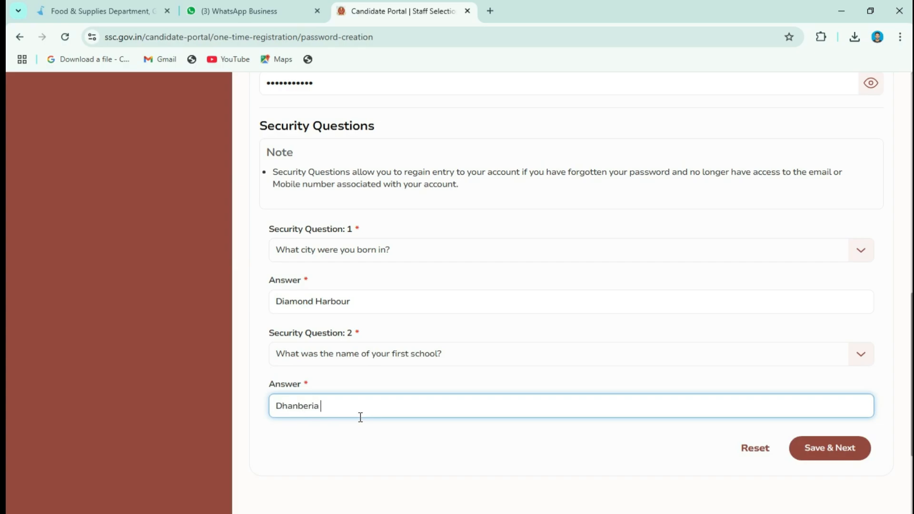
scroll(436, 446, up, 1)
scroll(436, 447, down, 1)
click(839, 452)
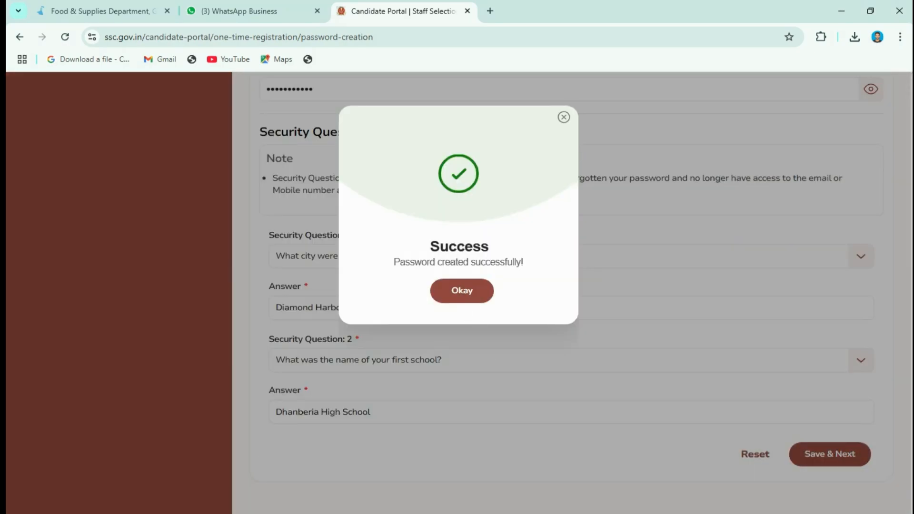
click(471, 296)
Step: Log in to the candidate account with the new password and the captcha
click(318, 309)
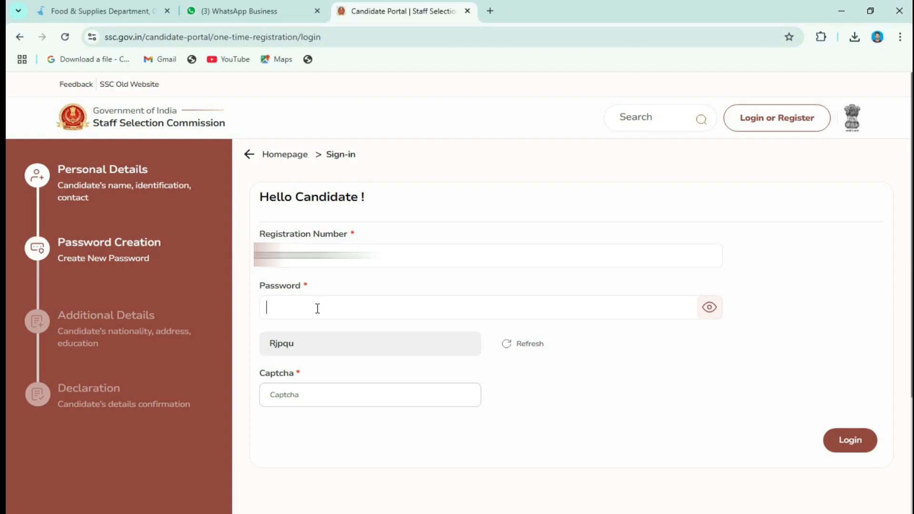
text(••••••••••••)
click(293, 400)
text(Rj)
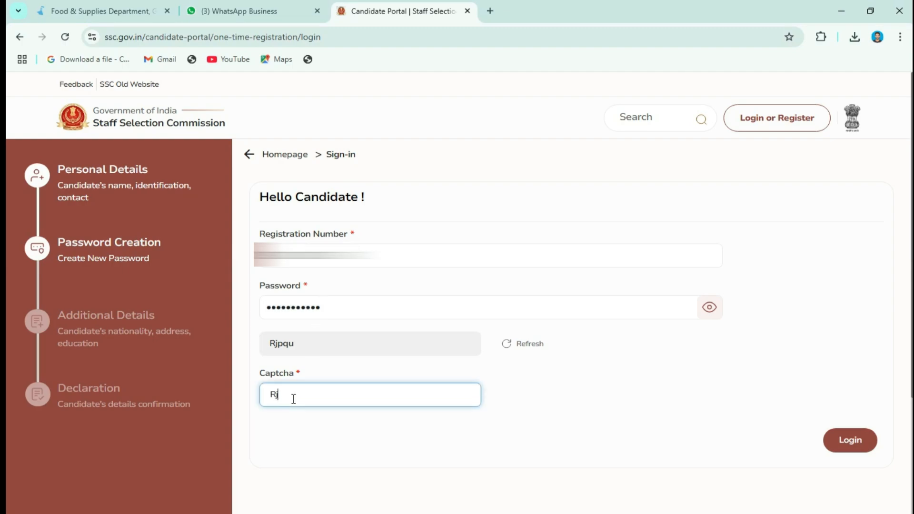
text(pqu)
click(850, 440)
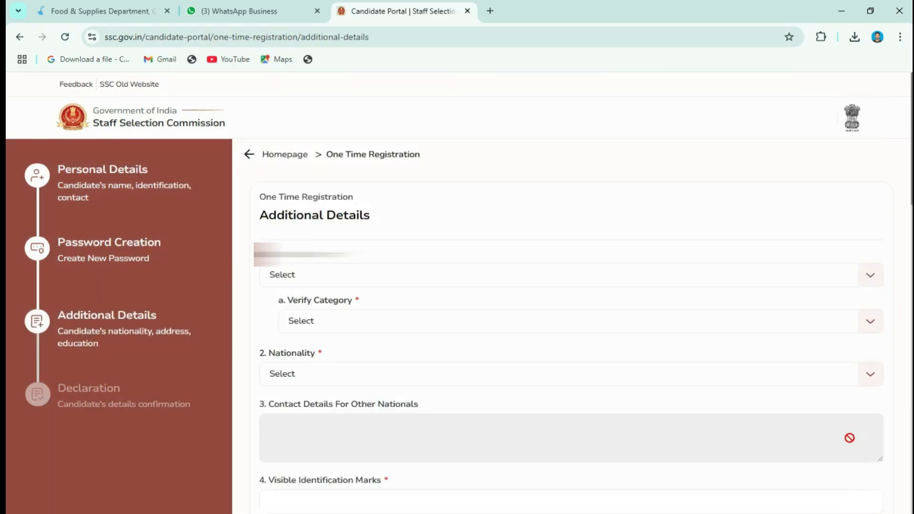
scroll(817, 417, down, 1)
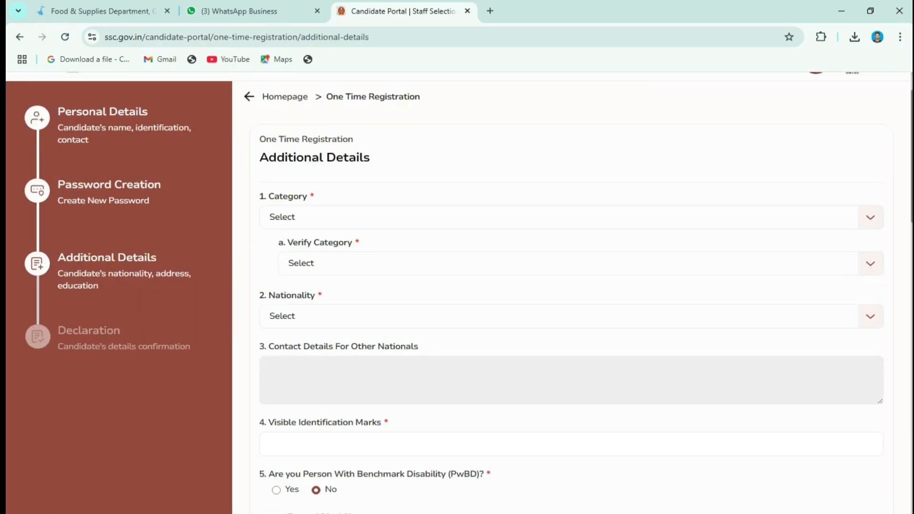
scroll(457, 292, up, 1)
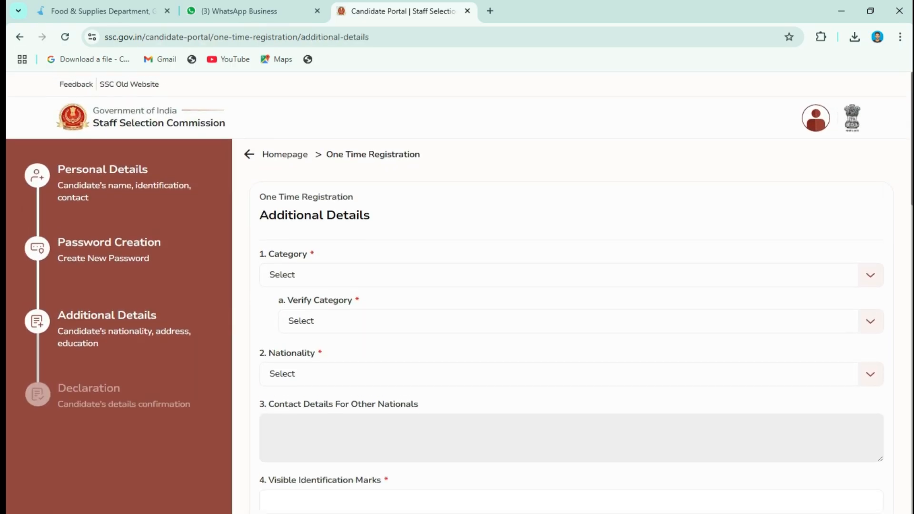
Step: Set the category to SC and confirm it as SC
click(456, 281)
click(323, 328)
click(442, 330)
click(347, 372)
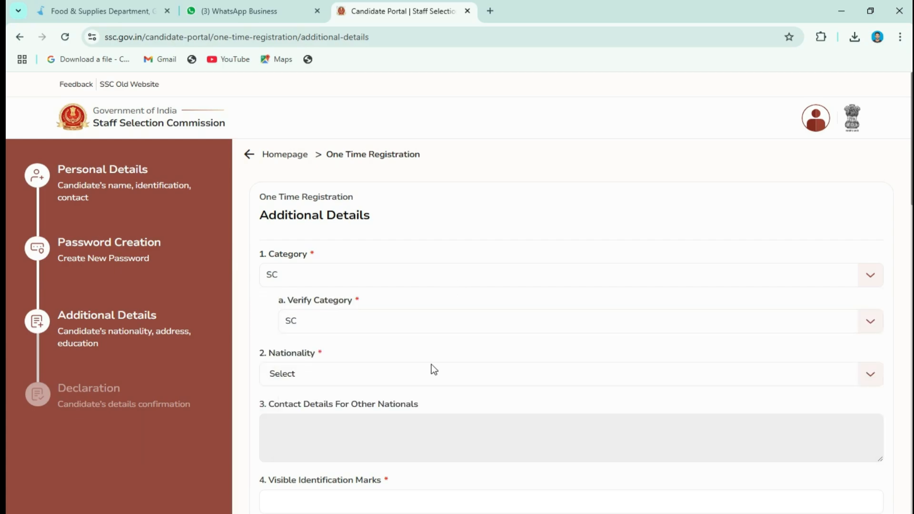
Step: Choose Citizen of India as nationality and enter identification mark 'CUT MARK ON RIGHT HAND'
click(513, 380)
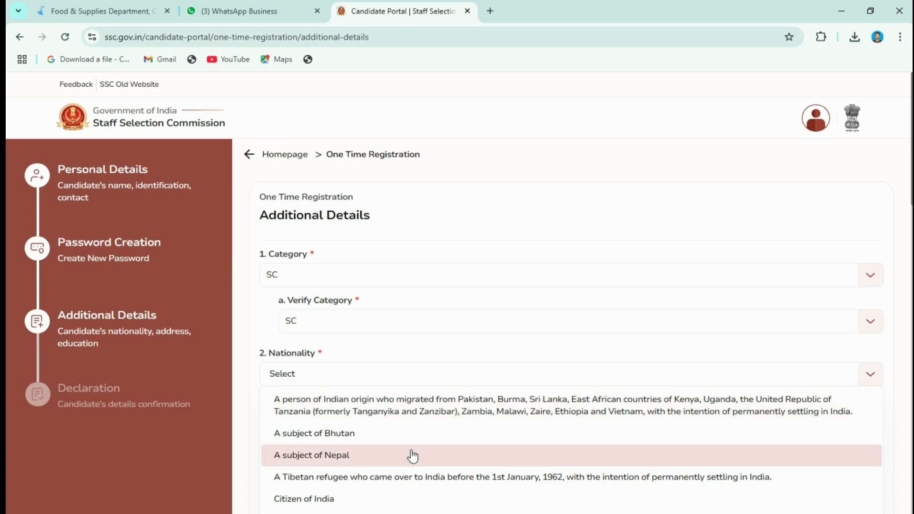
click(341, 498)
scroll(490, 362, down, 3)
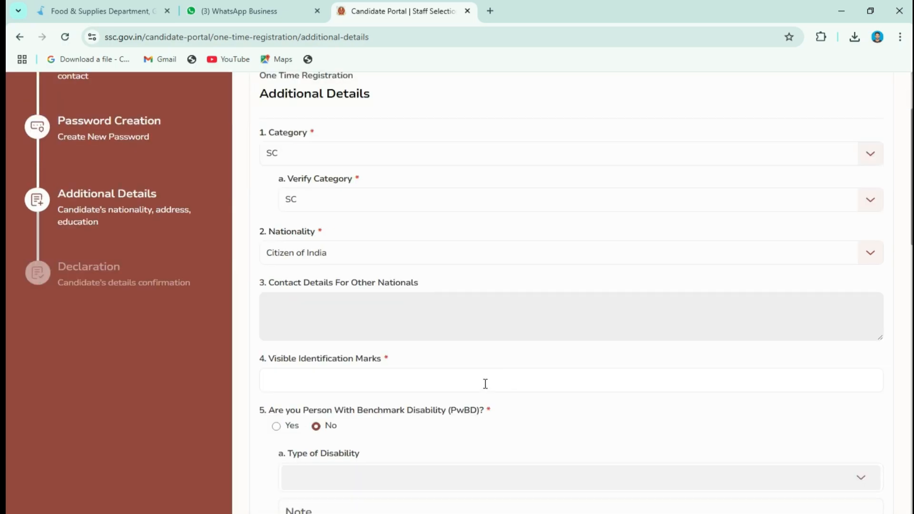
click(479, 381)
text(CUT)
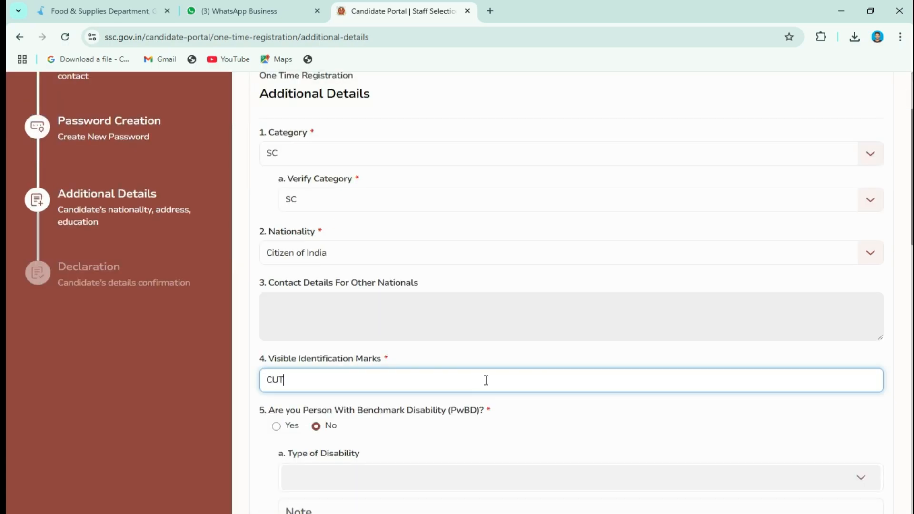
text( MARK ON RIGHT HAND)
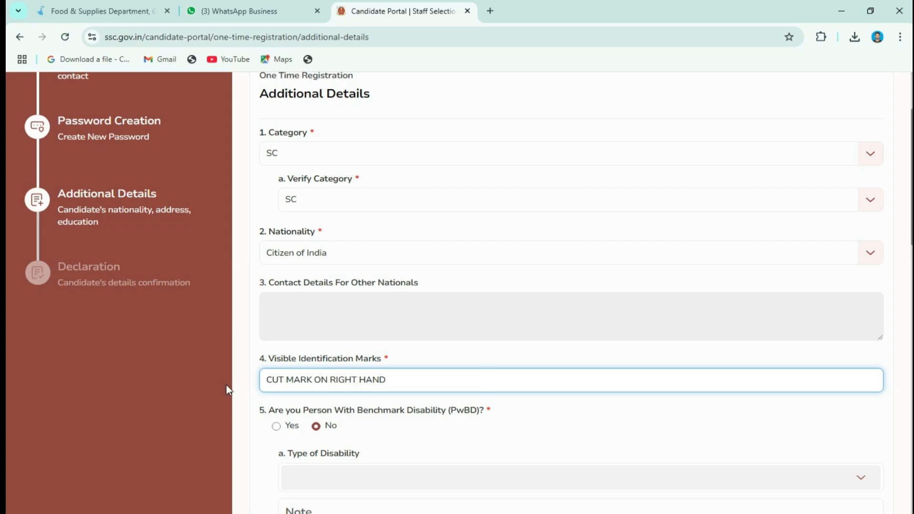
scroll(394, 431, down, 1)
scroll(399, 430, down, 1)
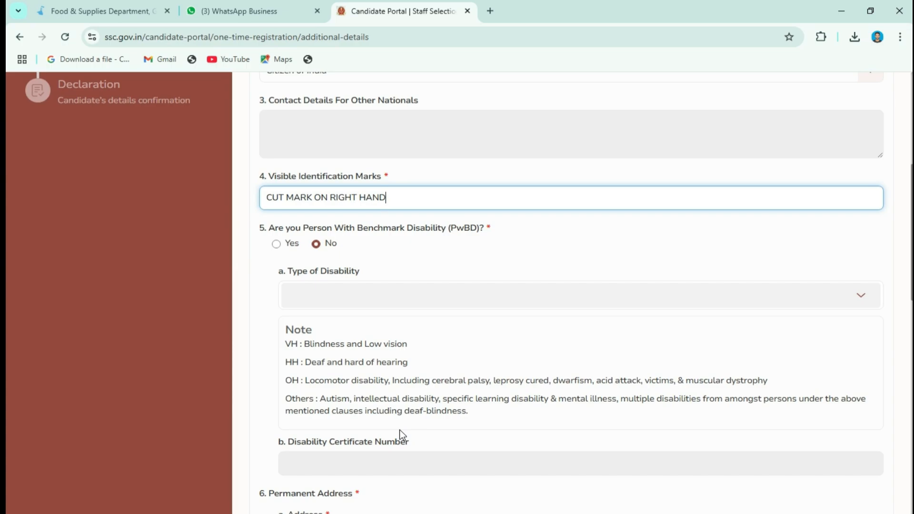
Step: Fill in the permanent address with its locality, state, district and pin code
scroll(399, 430, down, 4)
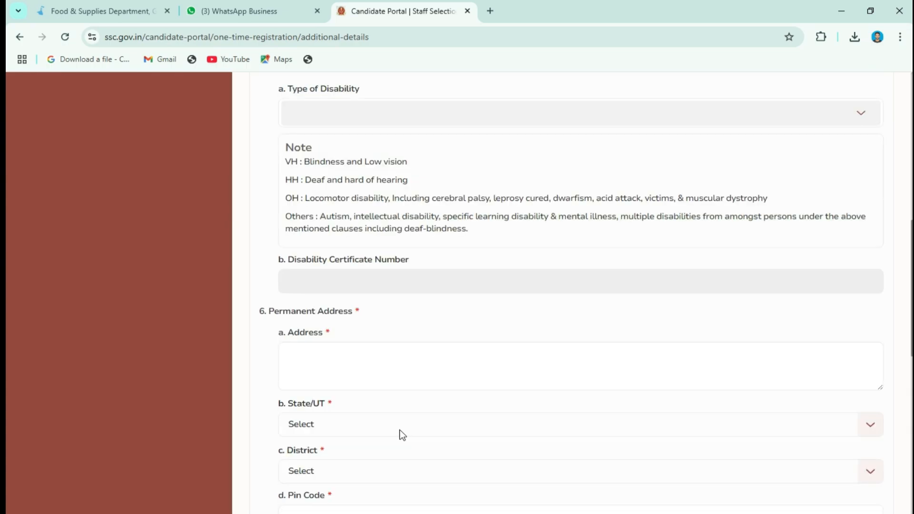
scroll(375, 370, down, 1)
scroll(372, 333, up, 1)
click(369, 306)
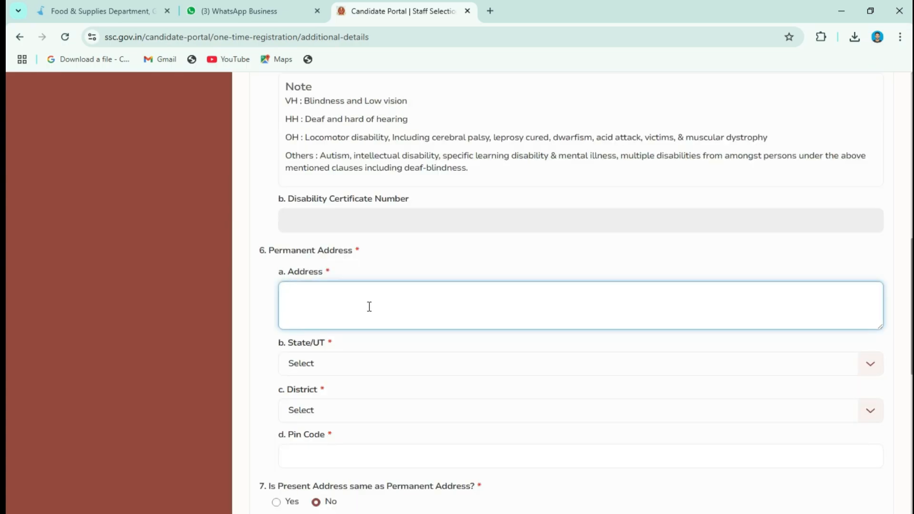
text(SULTANPUR)
click(359, 373)
scroll(393, 424, down, 12)
click(350, 498)
scroll(372, 404, down, 2)
click(384, 288)
scroll(360, 381, down, 6)
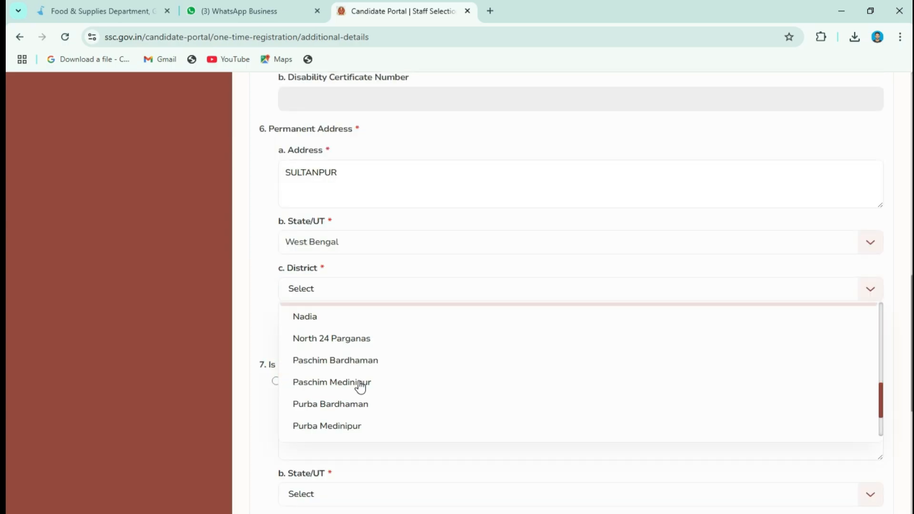
click(363, 404)
click(406, 339)
text(743332)
Step: Make the present address the same as the permanent address and save the additional details
scroll(410, 372, down, 1)
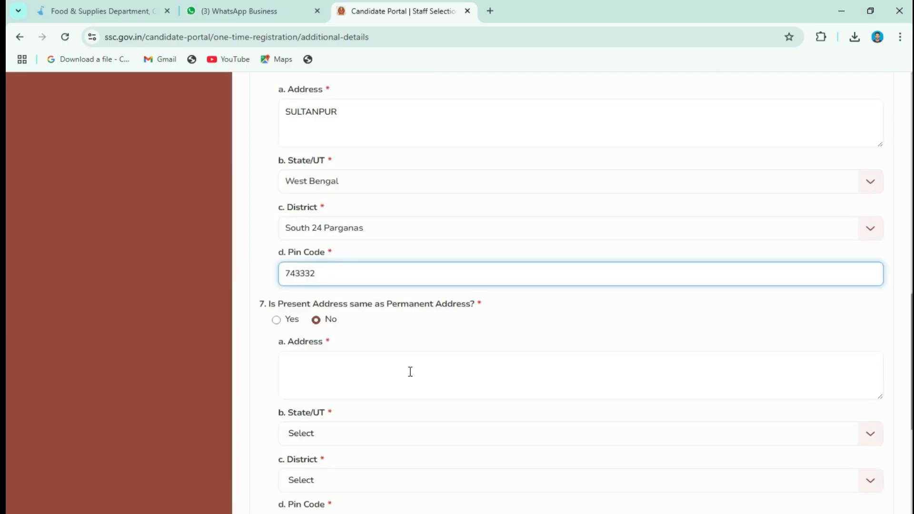
click(374, 115)
scroll(353, 190, down, 1)
click(328, 295)
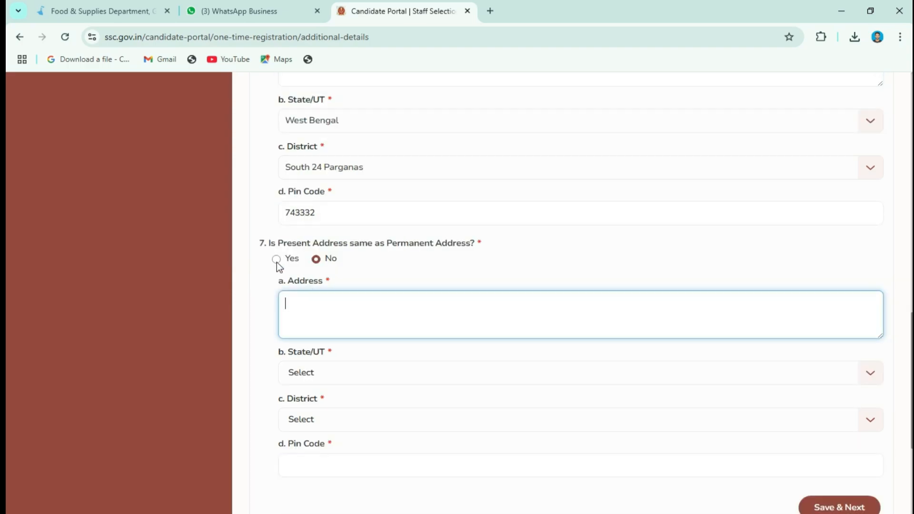
click(276, 259)
scroll(279, 267, down, 3)
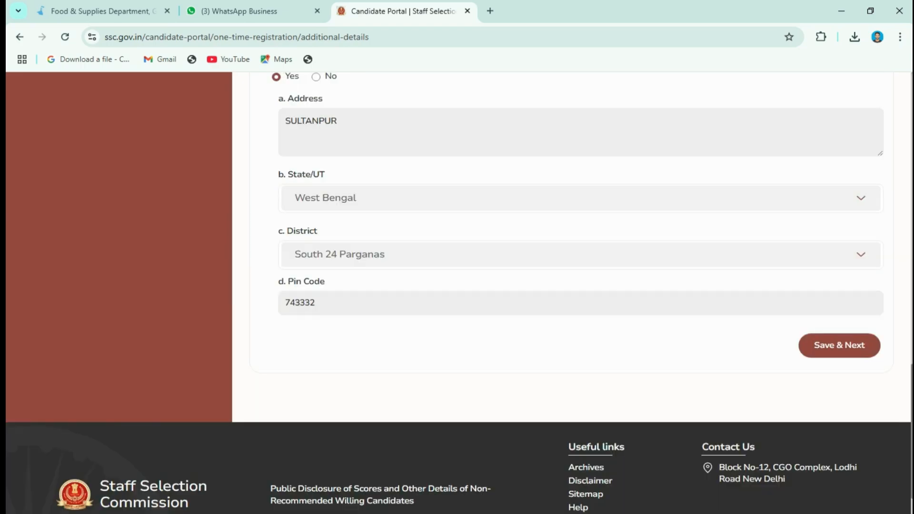
scroll(667, 470, up, 3)
click(821, 499)
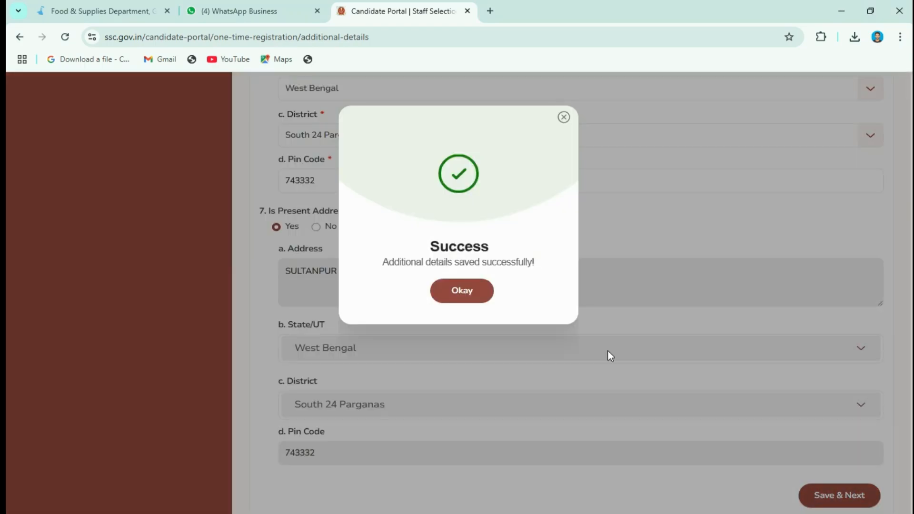
click(466, 291)
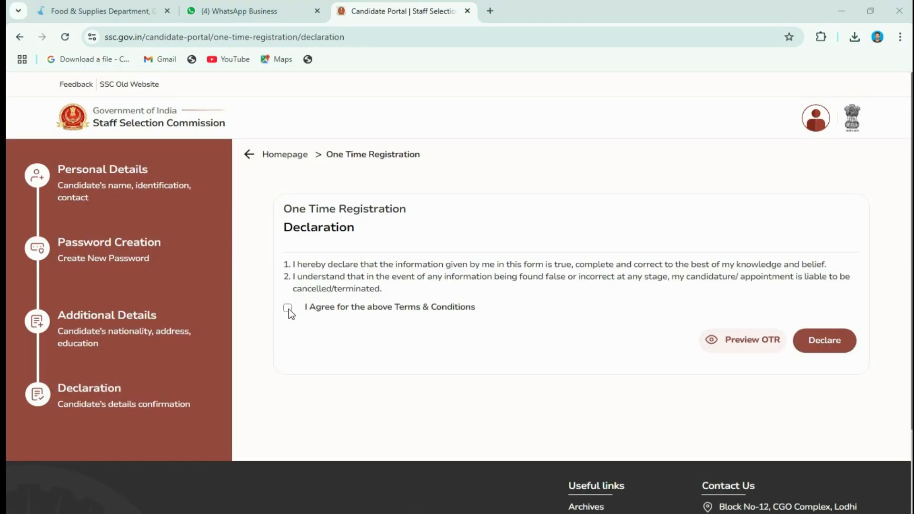
Step: Agree to the terms and submit the declaration, then view Live Examinations including CGL, open until 04/07/2025
click(287, 307)
click(821, 340)
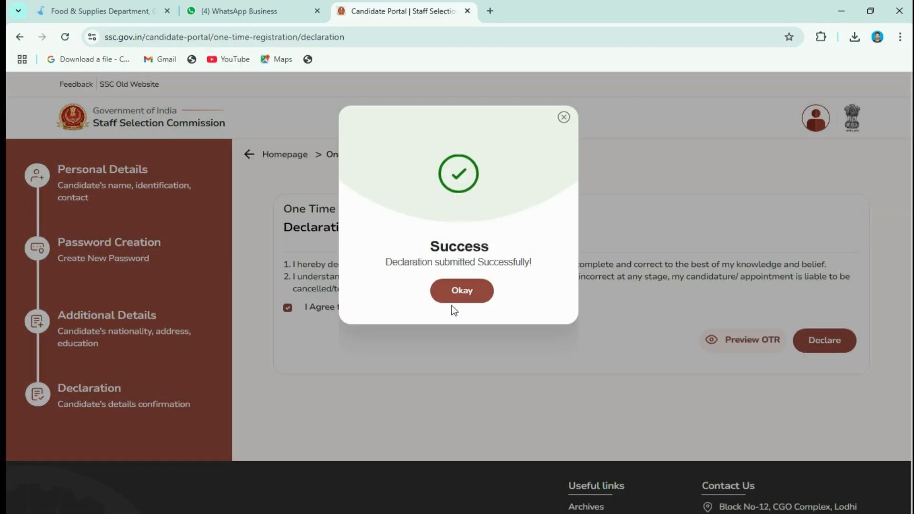
click(455, 298)
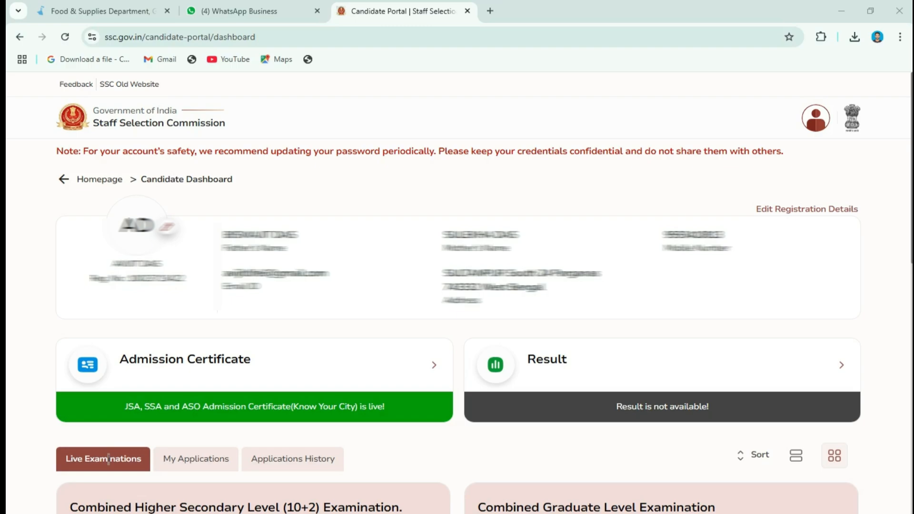
scroll(821, 376, down, 5)
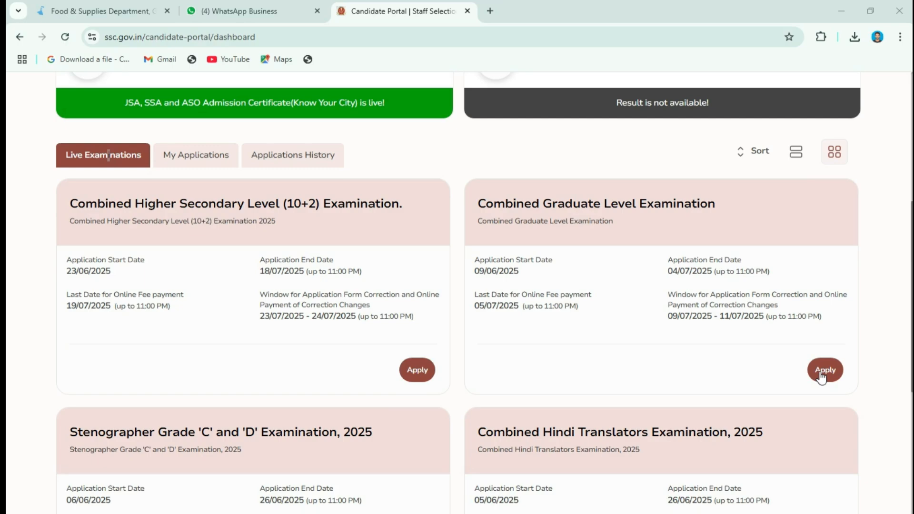
Step: Apply for the Combined Graduate Level Examination 2025 and open its application form
click(821, 375)
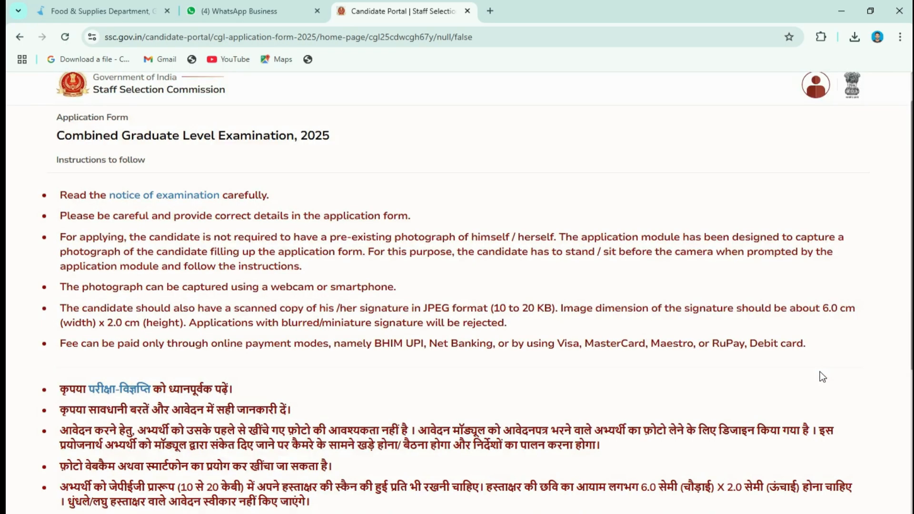
scroll(820, 372, up, 1)
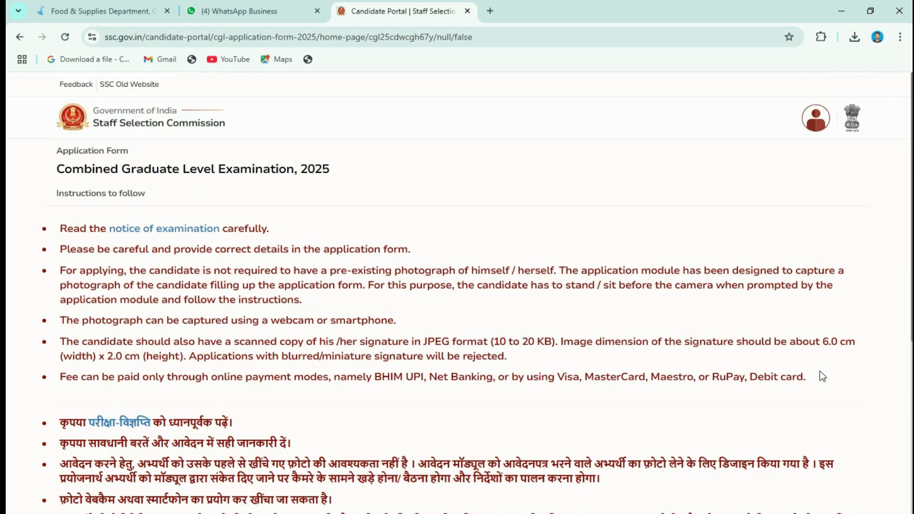
scroll(822, 377, down, 4)
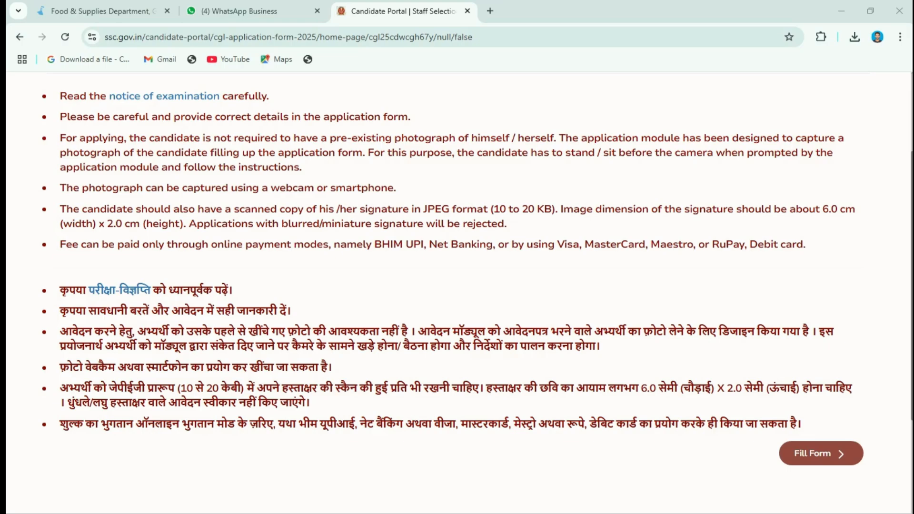
click(816, 455)
Step: Save the pre-filled personal details and confirm the success message to reach Education Details
scroll(894, 430, down, 15)
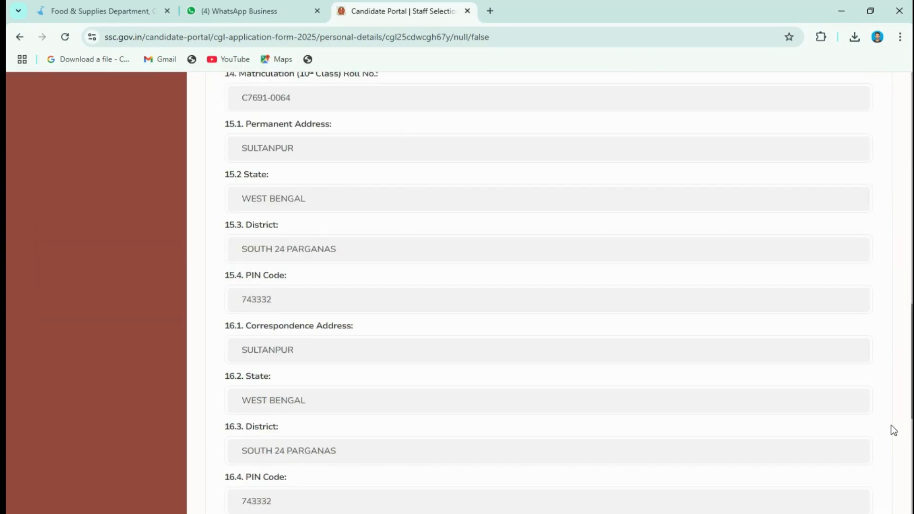
scroll(894, 430, down, 4)
click(848, 455)
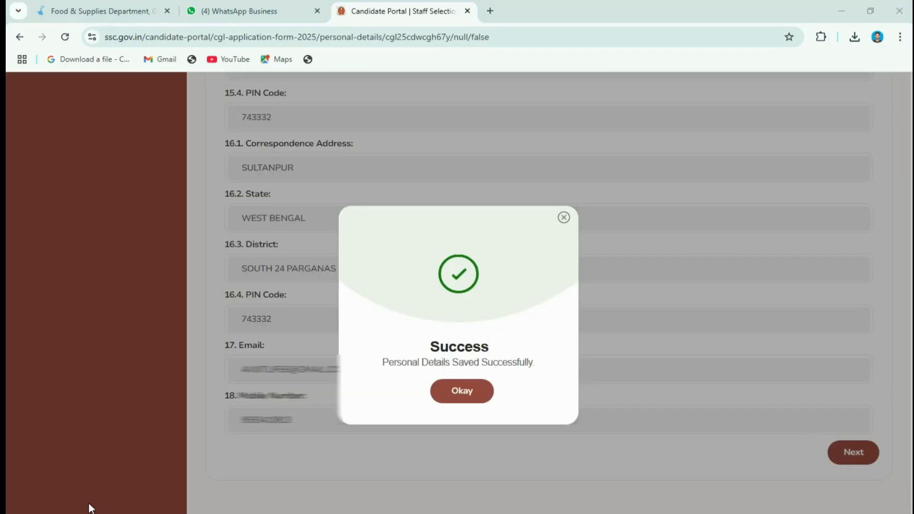
click(471, 397)
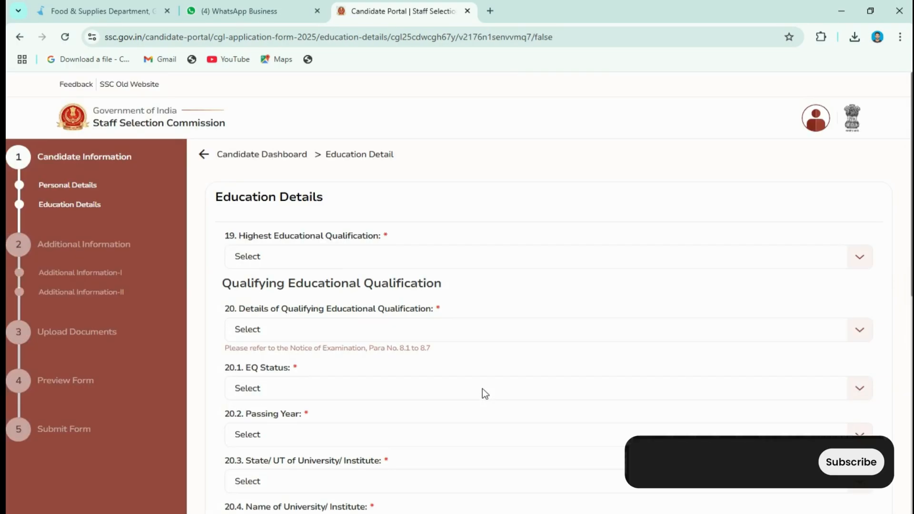
Step: Save the CGL education details and acknowledge the confirmation to reach Additional Information-I
scroll(482, 389, down, 1)
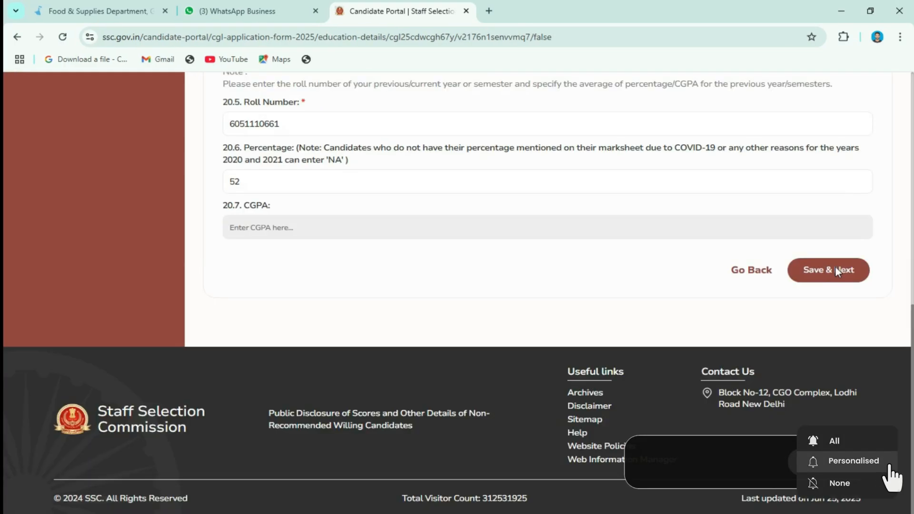
click(838, 271)
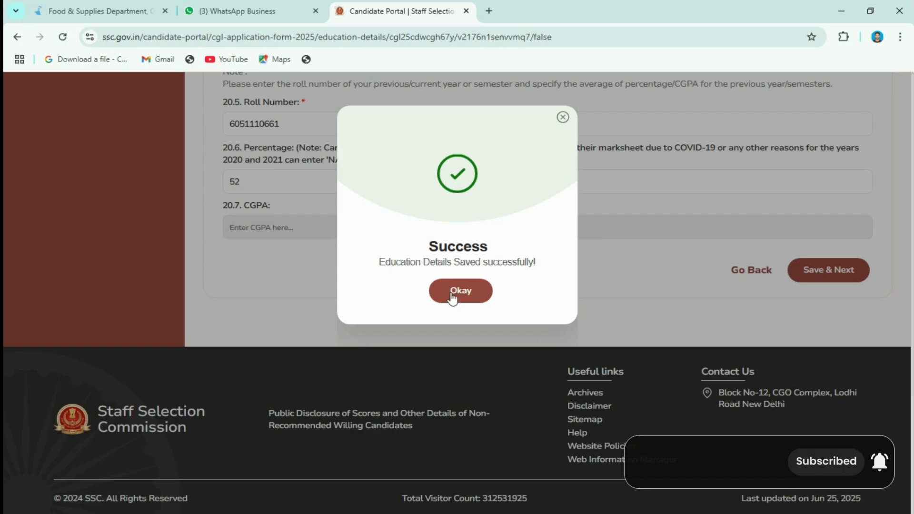
click(456, 297)
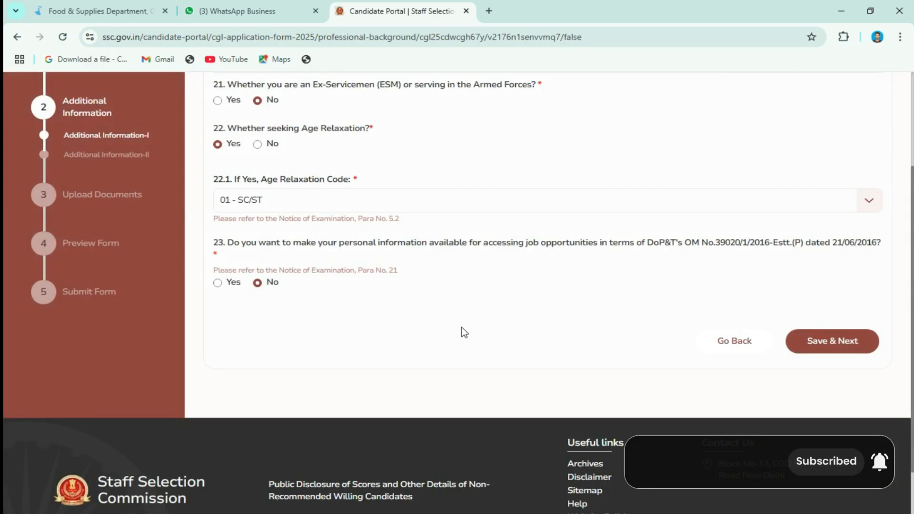
scroll(655, 408, up, 3)
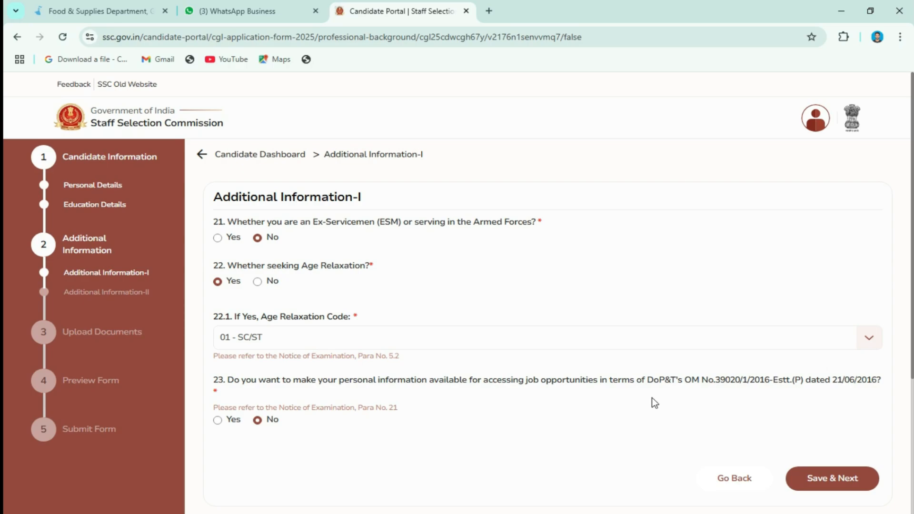
Step: Save the Additional Information-I and Additional Information-II answers, confirming each success message
click(856, 479)
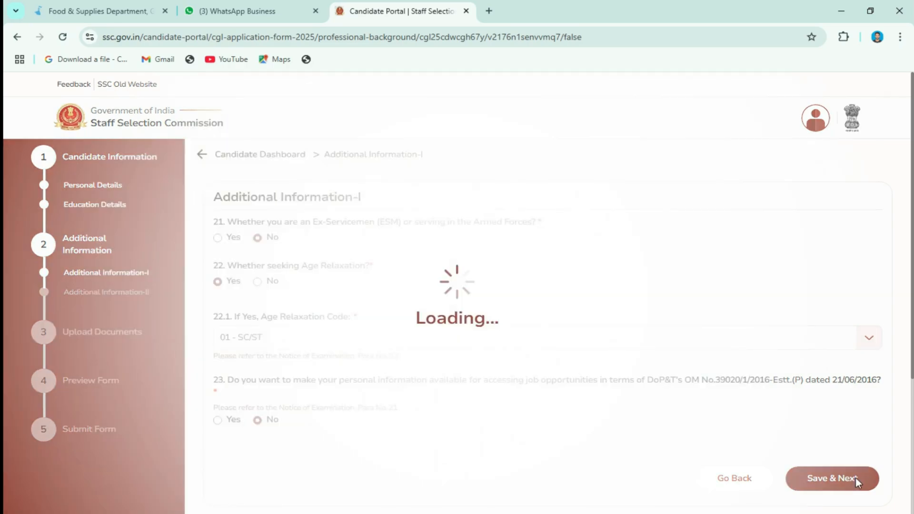
click(474, 290)
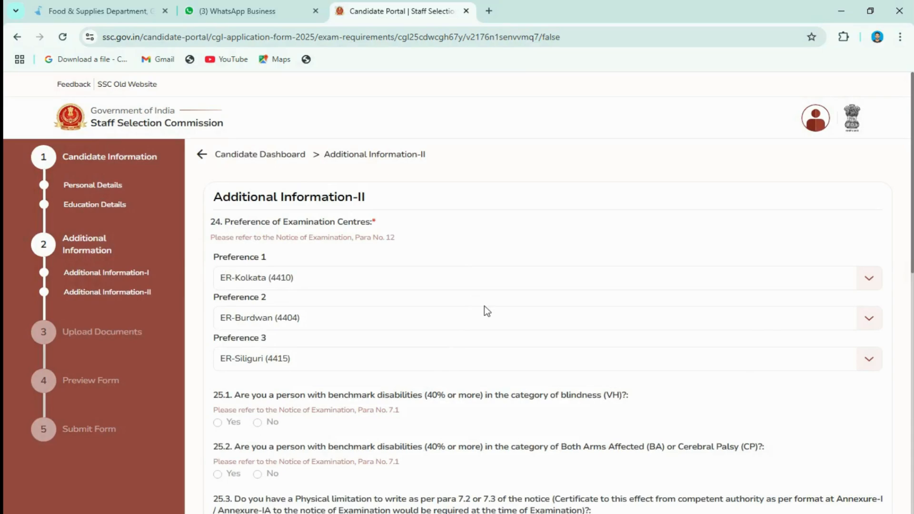
scroll(667, 333, down, 15)
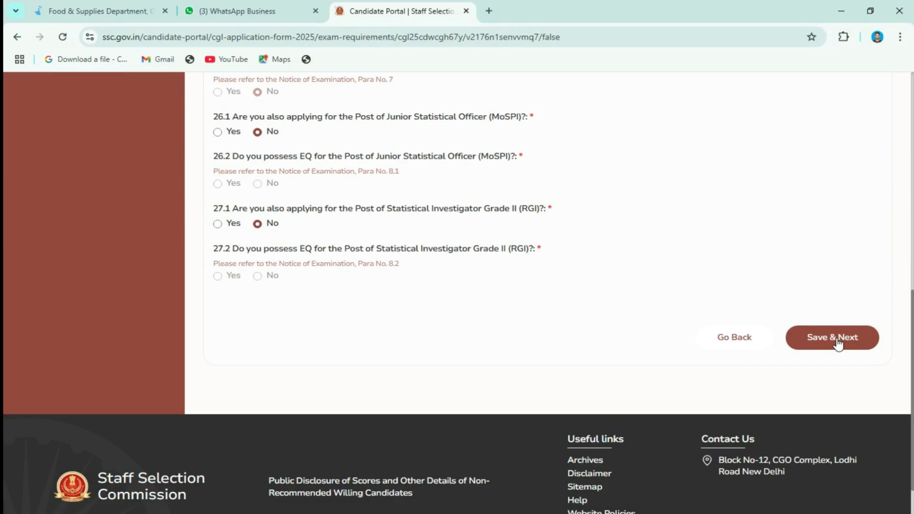
click(838, 342)
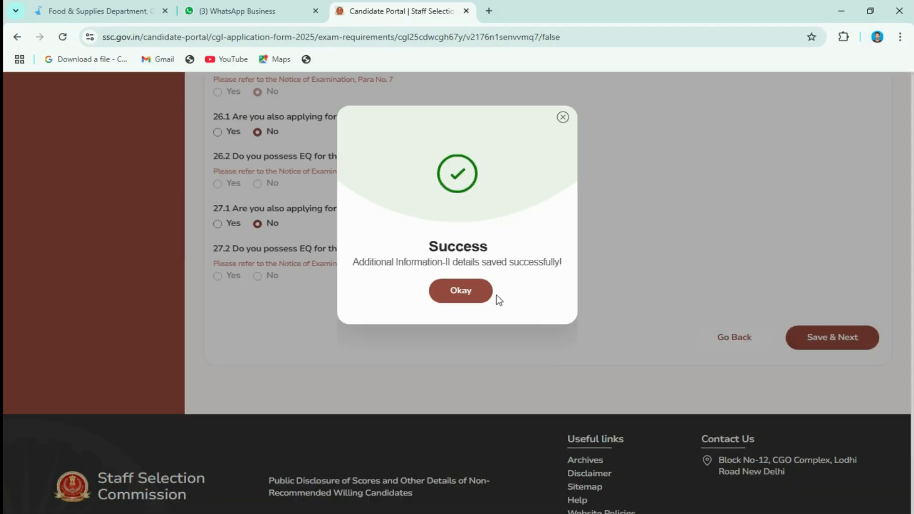
click(478, 293)
scroll(582, 357, up, 4)
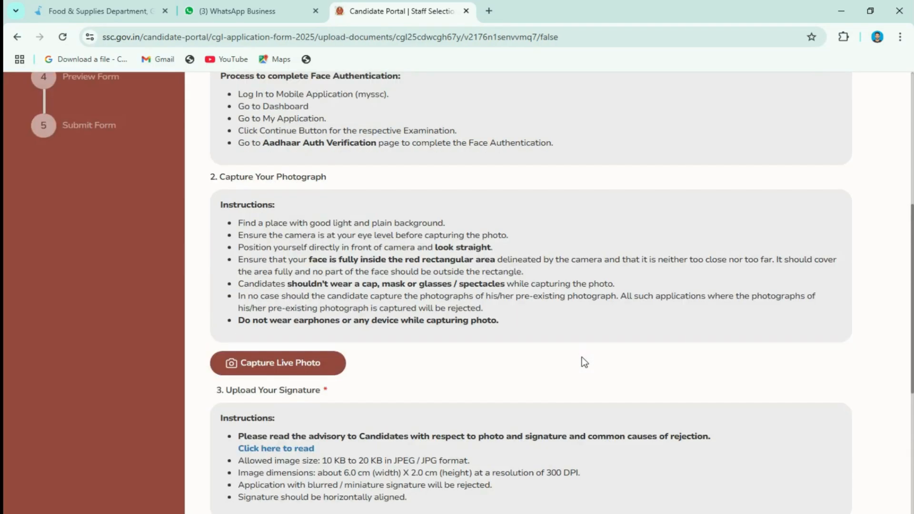
scroll(585, 357, up, 1)
scroll(585, 356, down, 1)
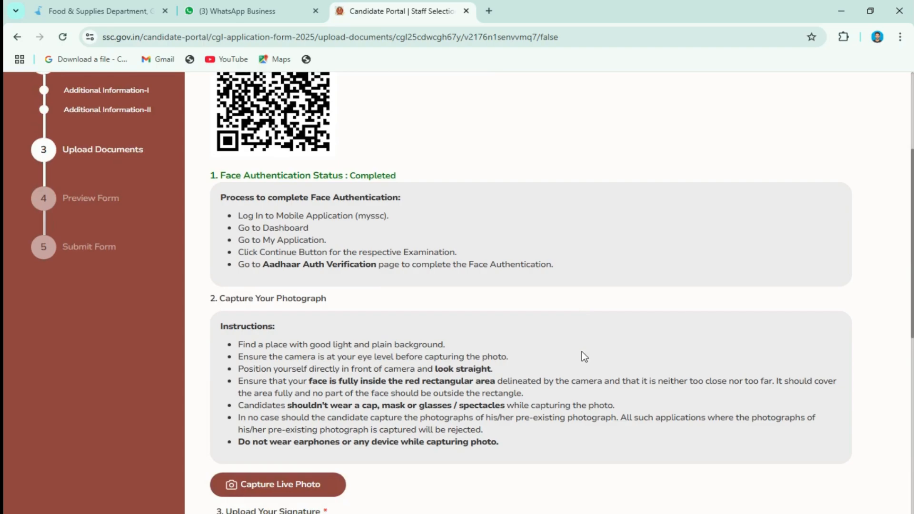
scroll(584, 356, down, 1)
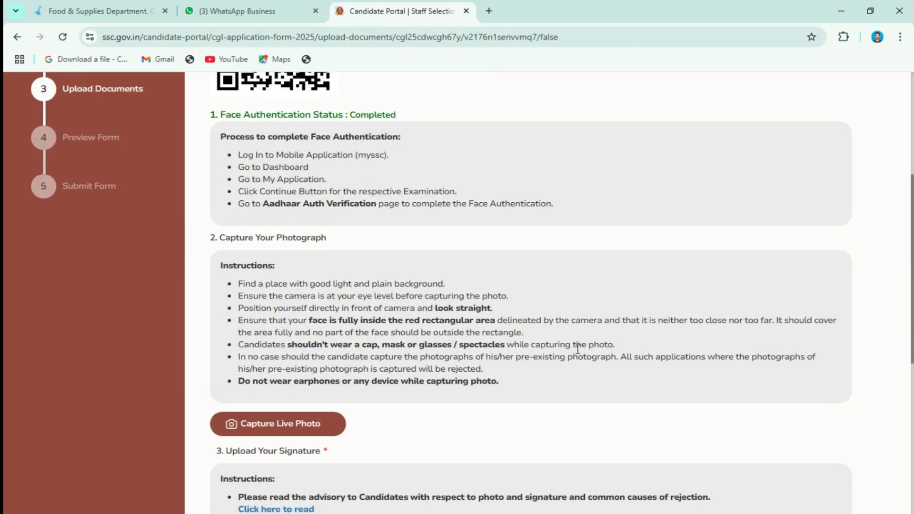
scroll(577, 350, down, 2)
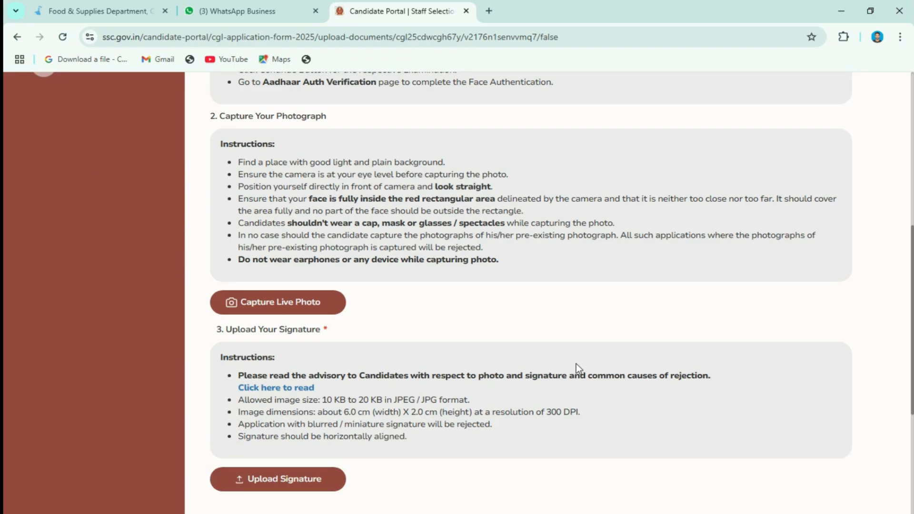
scroll(577, 367, down, 1)
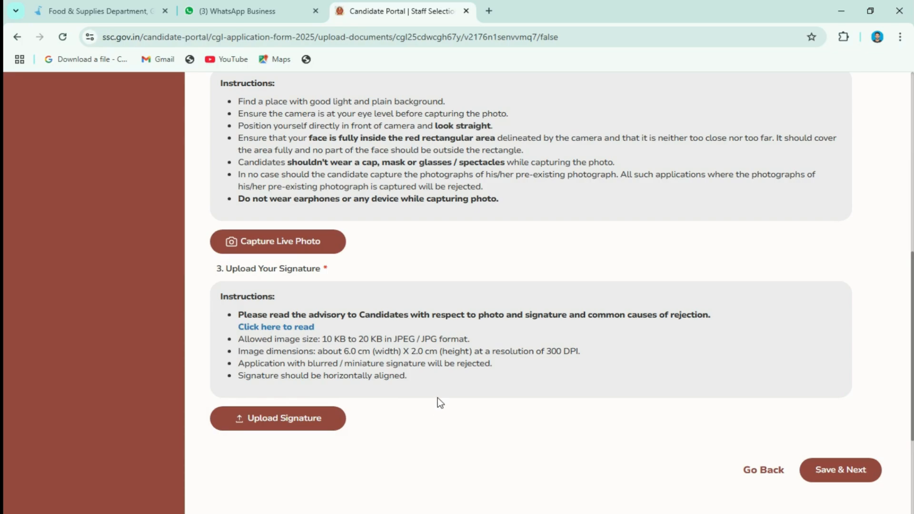
scroll(339, 179, up, 1)
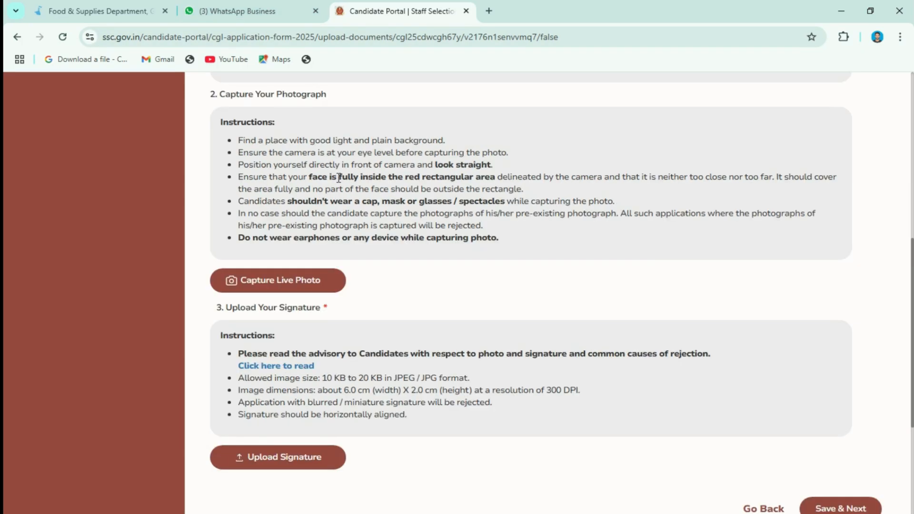
scroll(339, 178, up, 1)
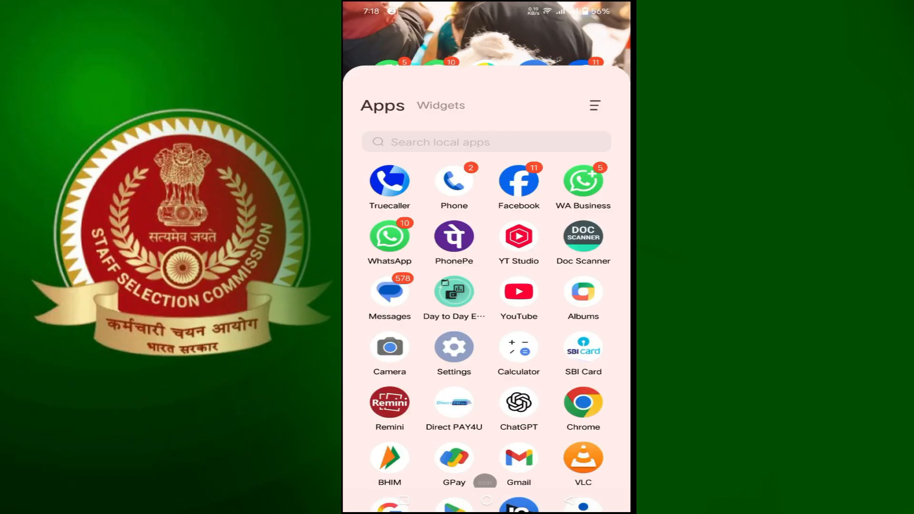
Step: Search the Play Store for 'myssc' and install the mySSC app
text(myssc)
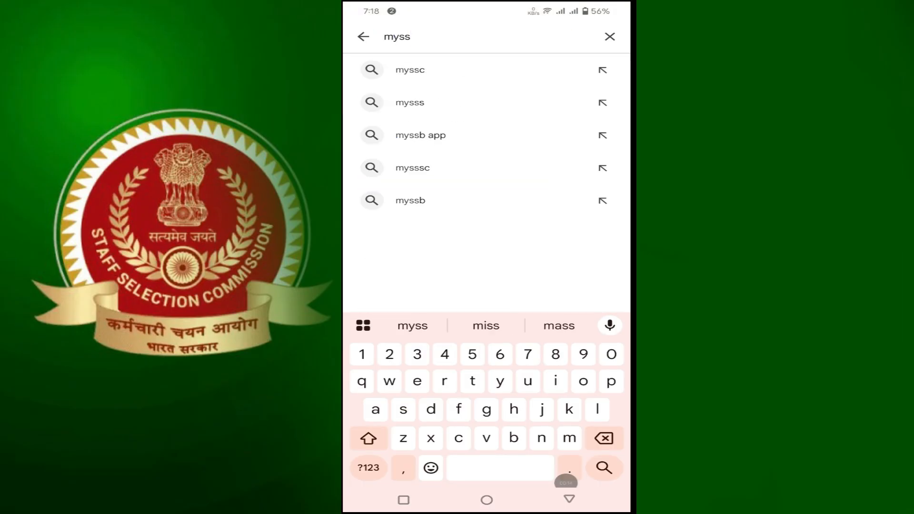
key(Return)
click(586, 223)
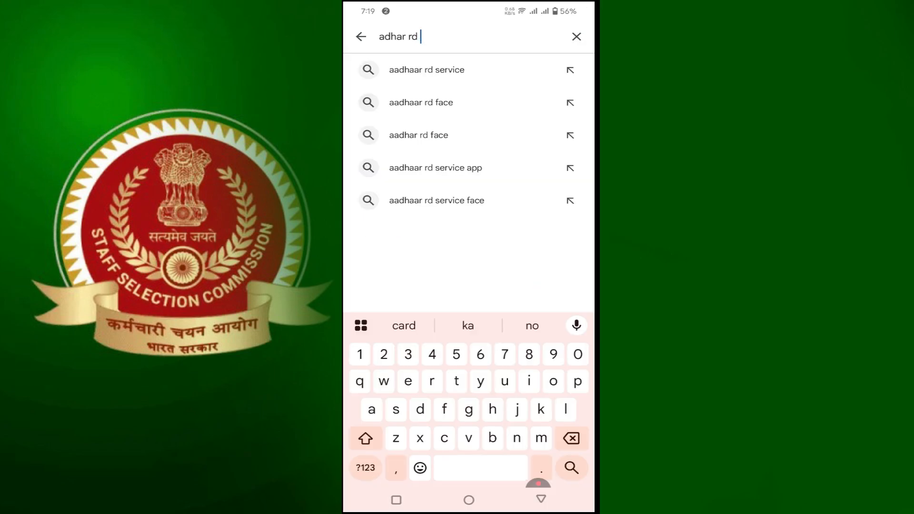
Step: Confirm AadhaarFaceRD is installed, then launch mySSC from the phone's app list
click(426, 70)
click(439, 176)
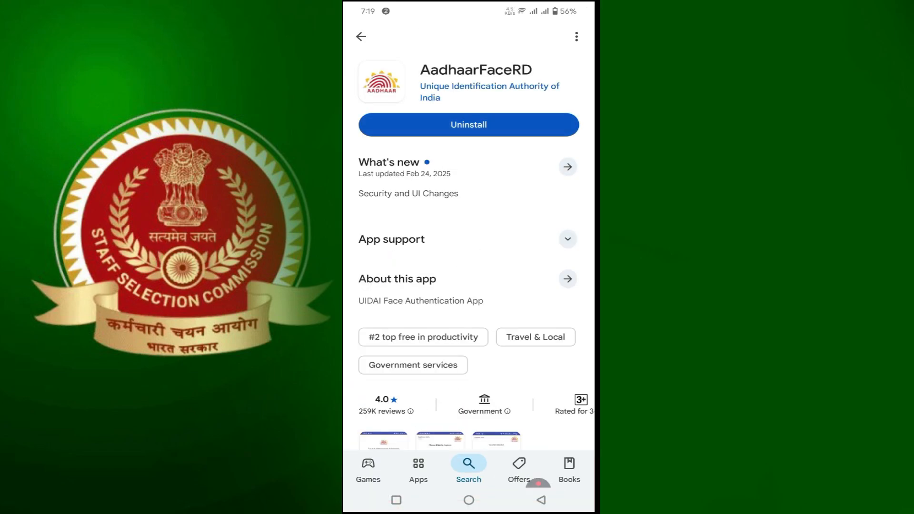
click(541, 500)
click(469, 500)
drag(469, 381, 469, 191)
scroll(470, 286, down, 10)
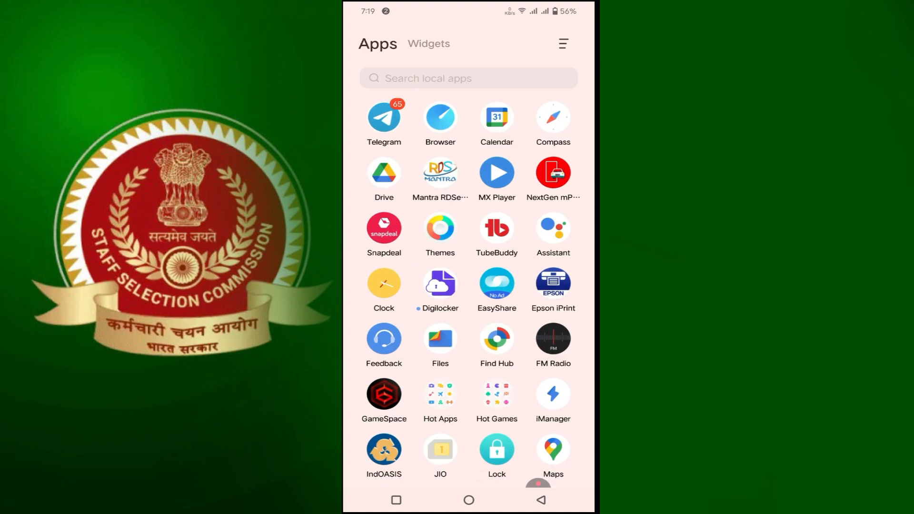
scroll(469, 286, down, 5)
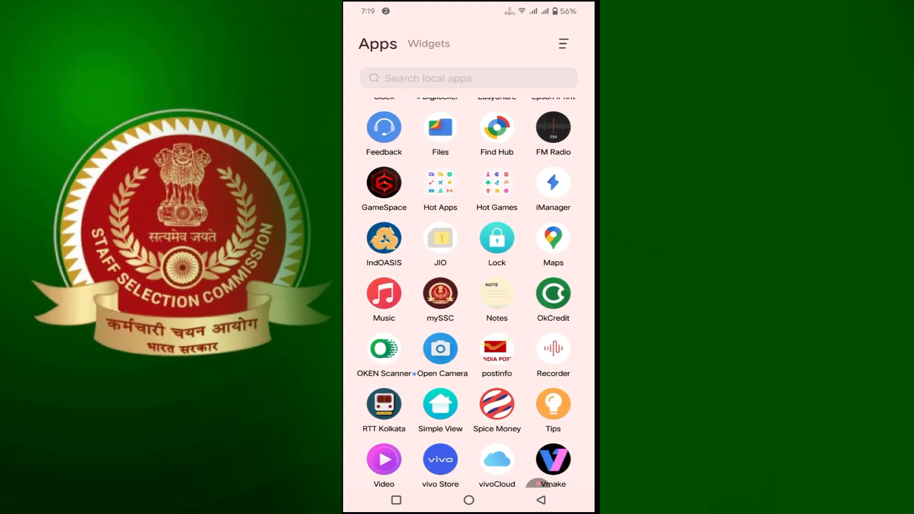
click(441, 293)
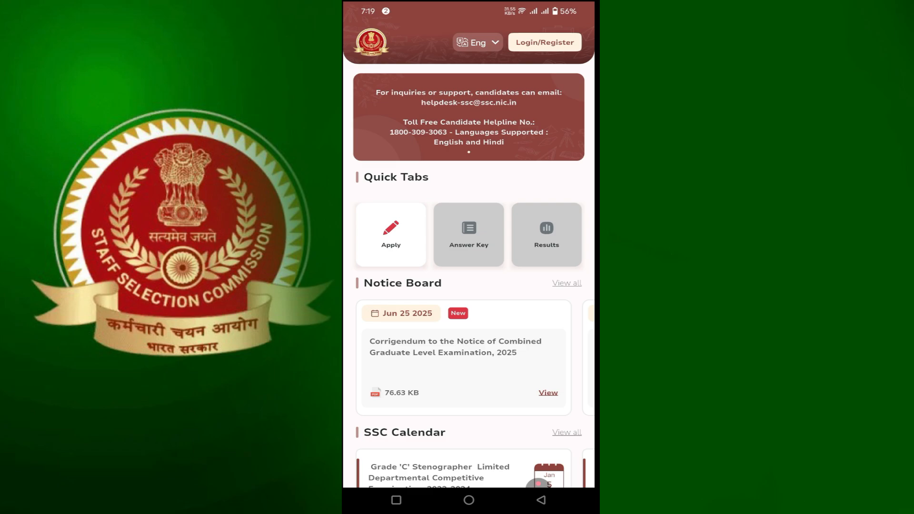
Step: Log in with the account password and captcha, then open Dashboard's My Applications list
text(•••••••••••)
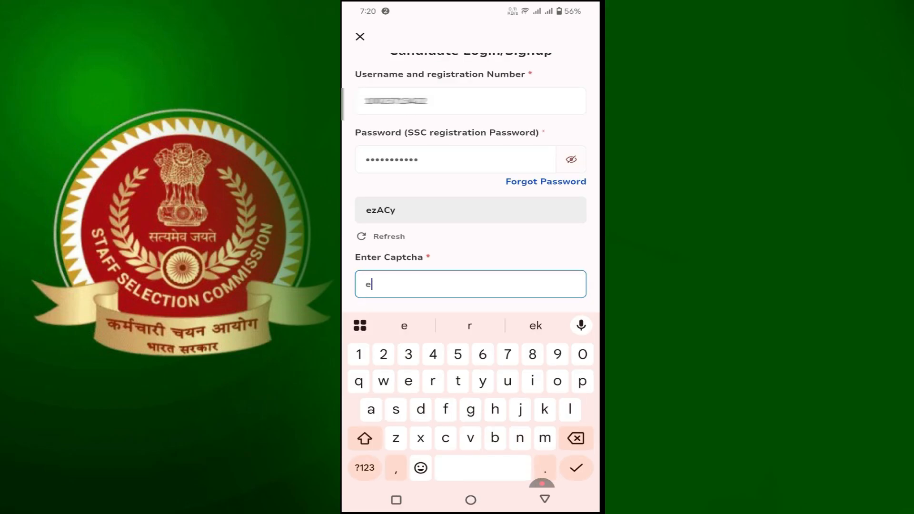
text(zACy)
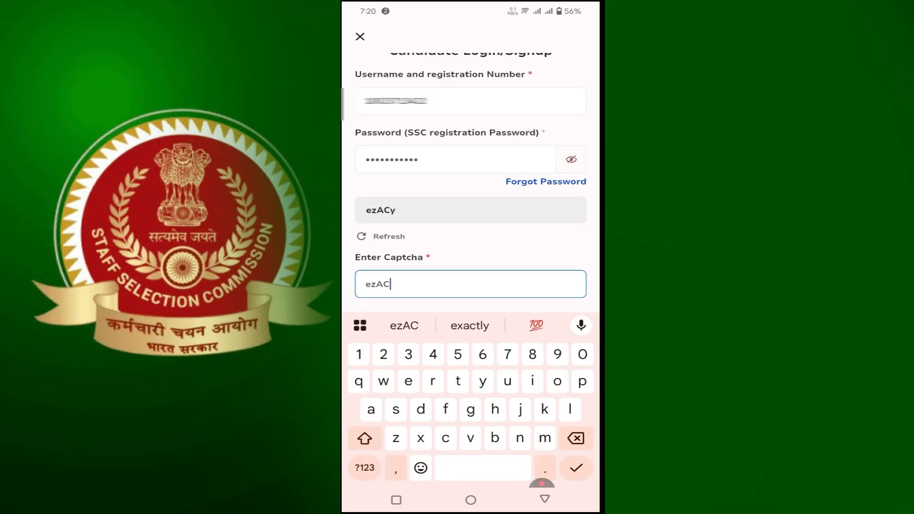
key(Escape)
click(470, 408)
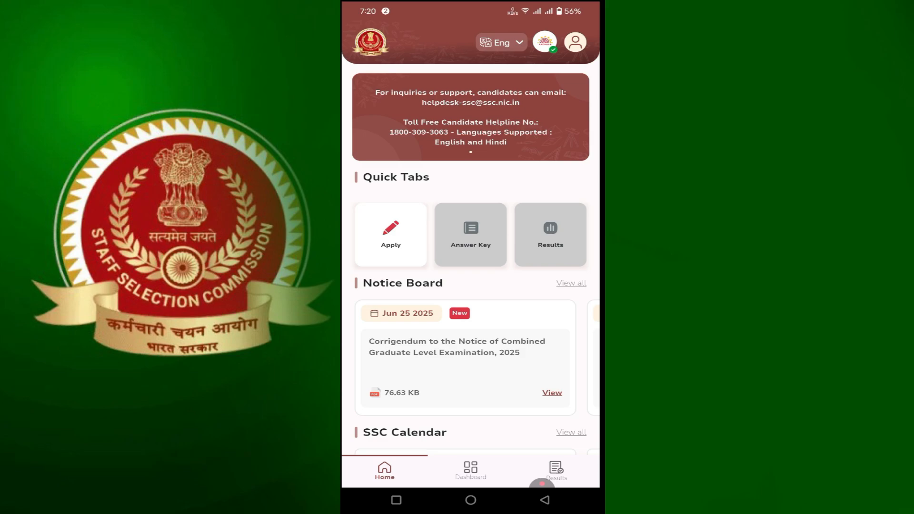
click(471, 470)
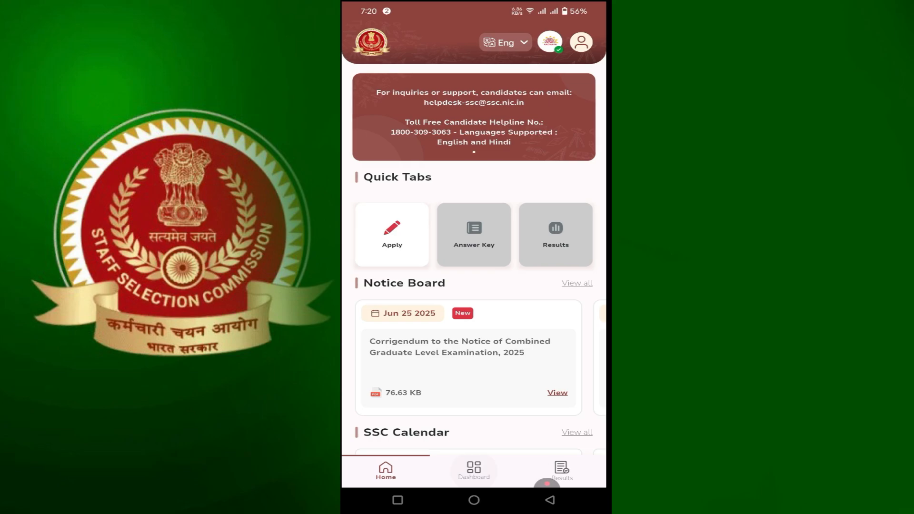
click(498, 64)
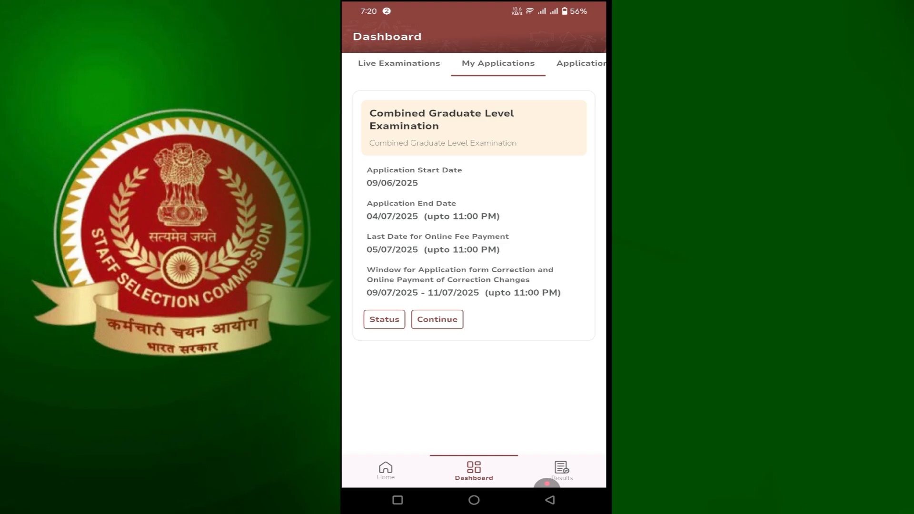
Step: Resume the CGL application and re-save the personal and education details
click(437, 320)
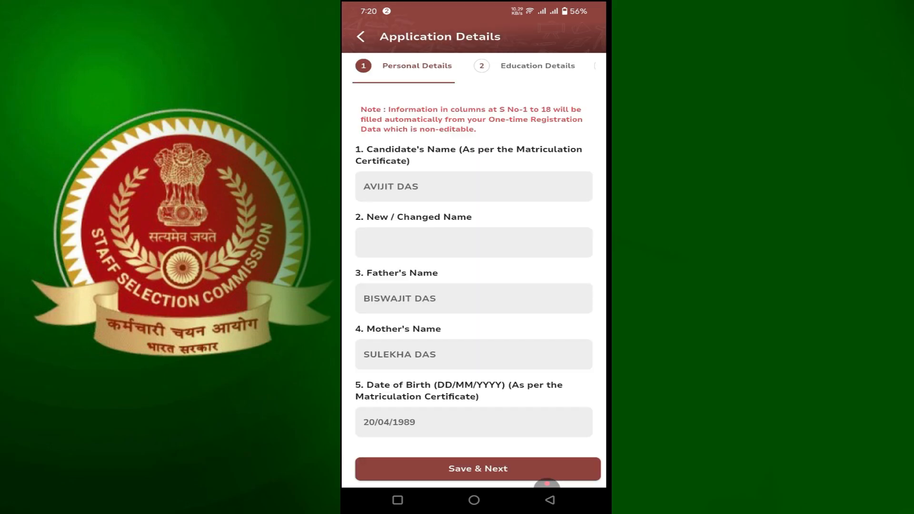
scroll(474, 286, down, 15)
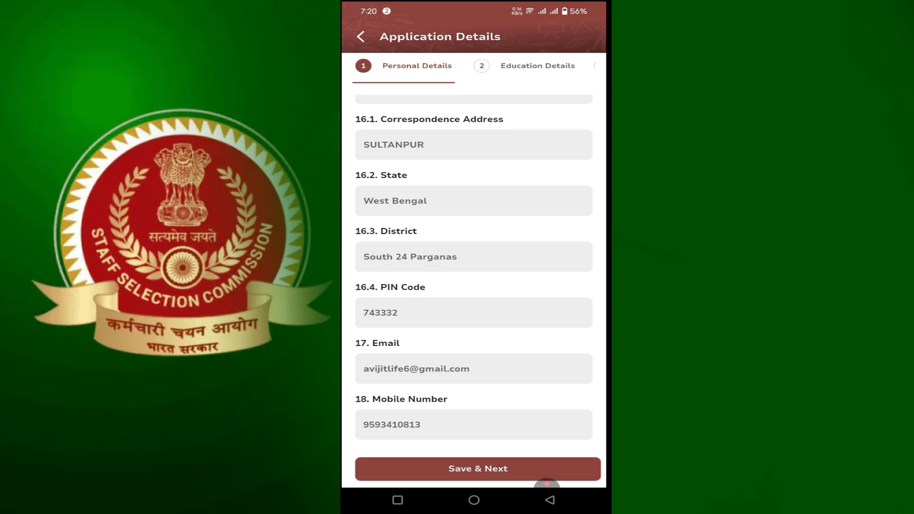
click(477, 469)
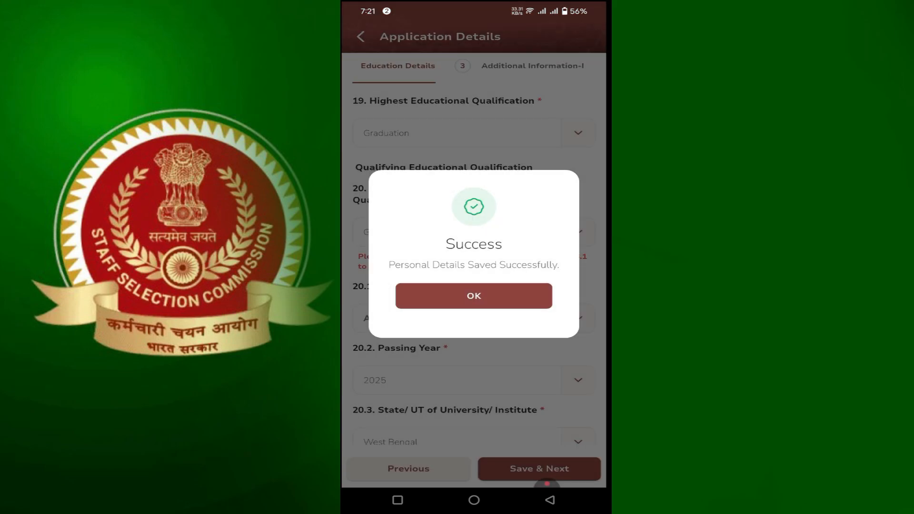
click(473, 294)
scroll(474, 285, down, 5)
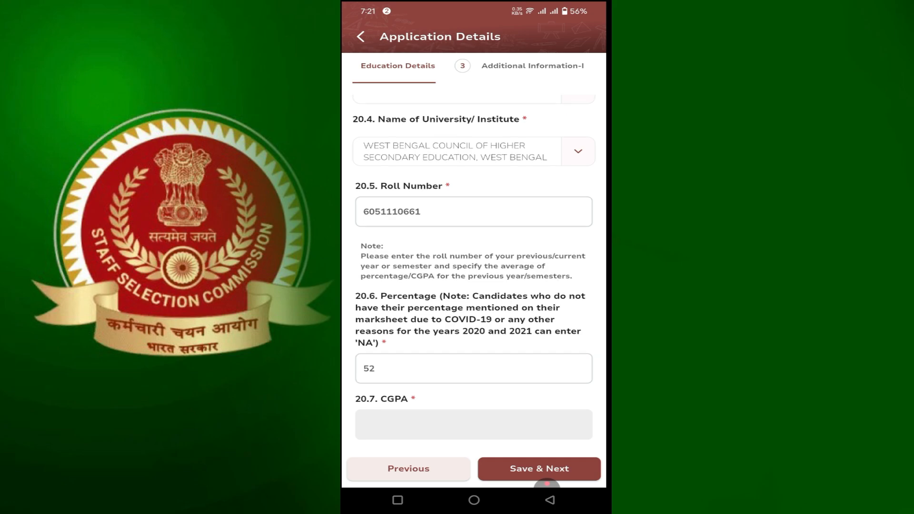
click(540, 469)
click(474, 296)
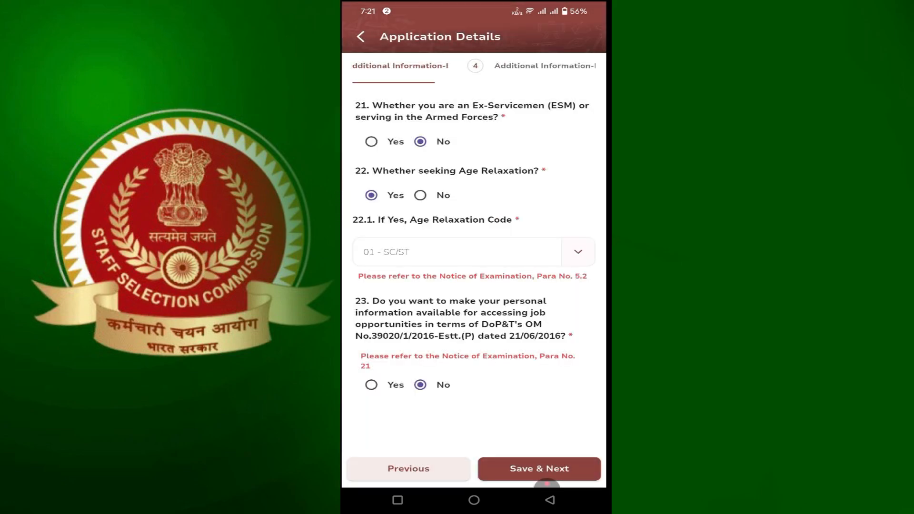
Step: Save Additional Information-I and II, then tick the Aadhaar authentication consent box
click(539, 469)
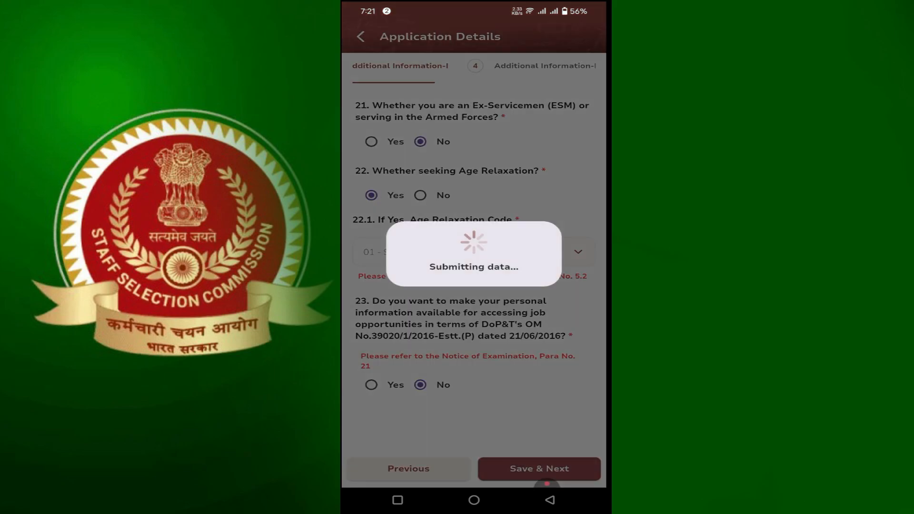
click(473, 301)
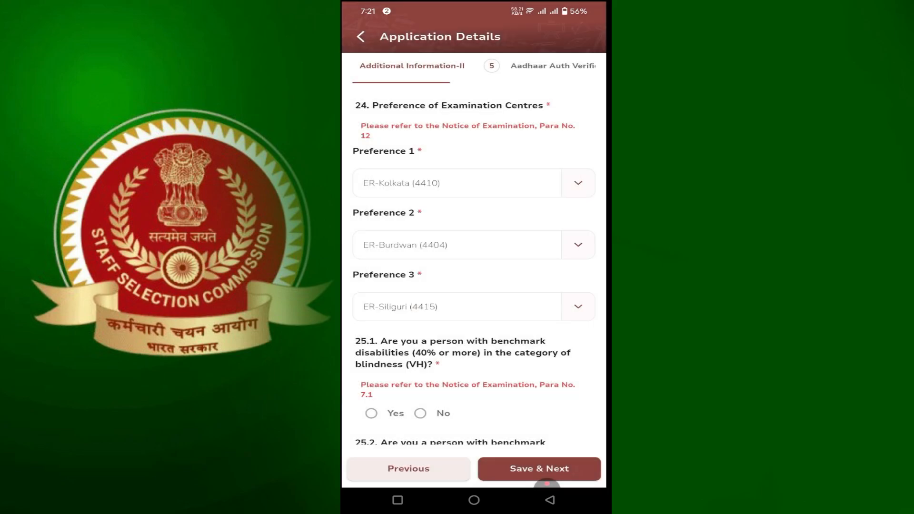
click(540, 469)
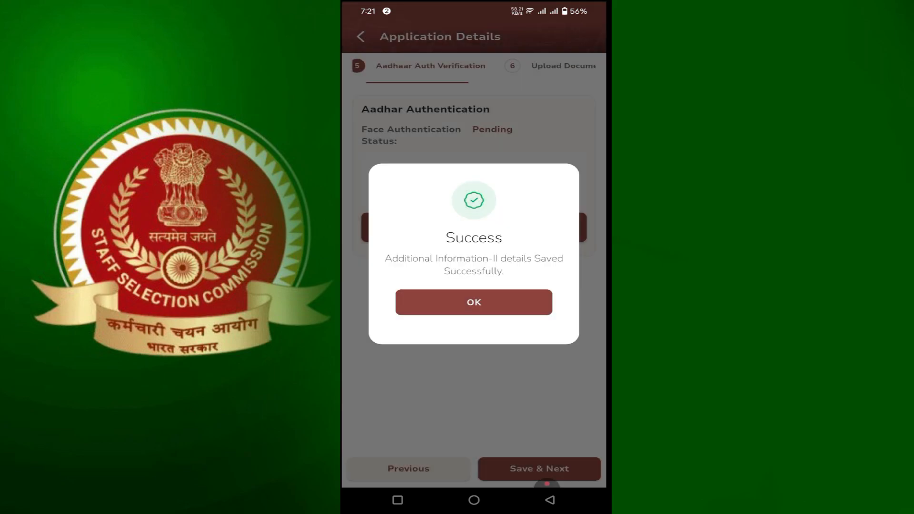
click(473, 302)
click(382, 179)
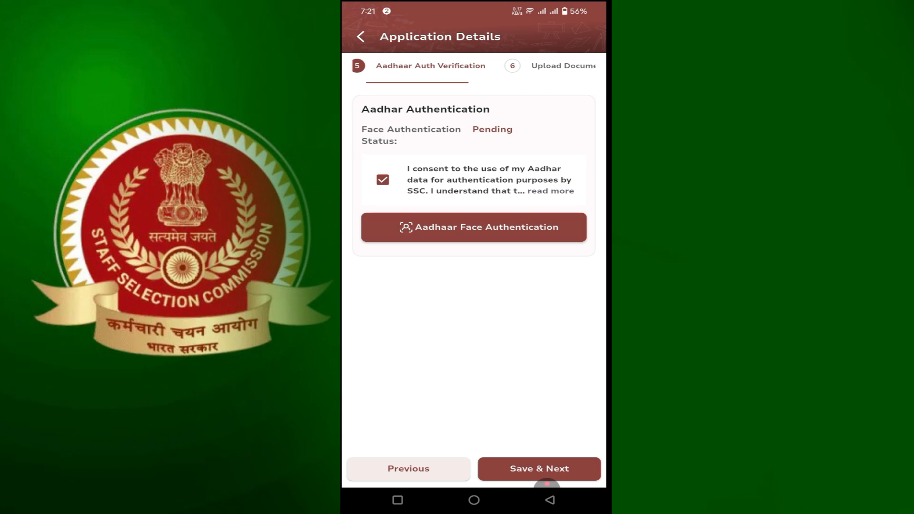
Step: Run Aadhaar face authentication with camera access allowed and advisories acknowledged, capturing the face
click(473, 227)
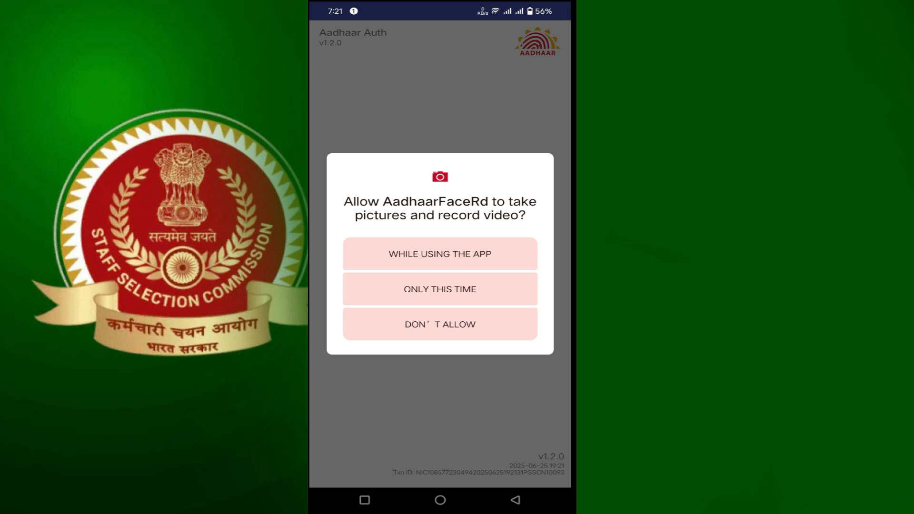
click(440, 254)
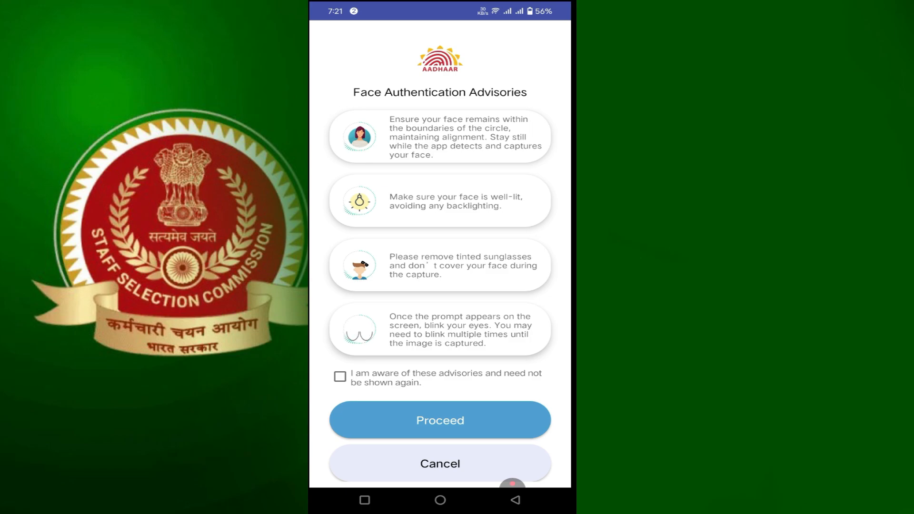
click(340, 377)
click(440, 420)
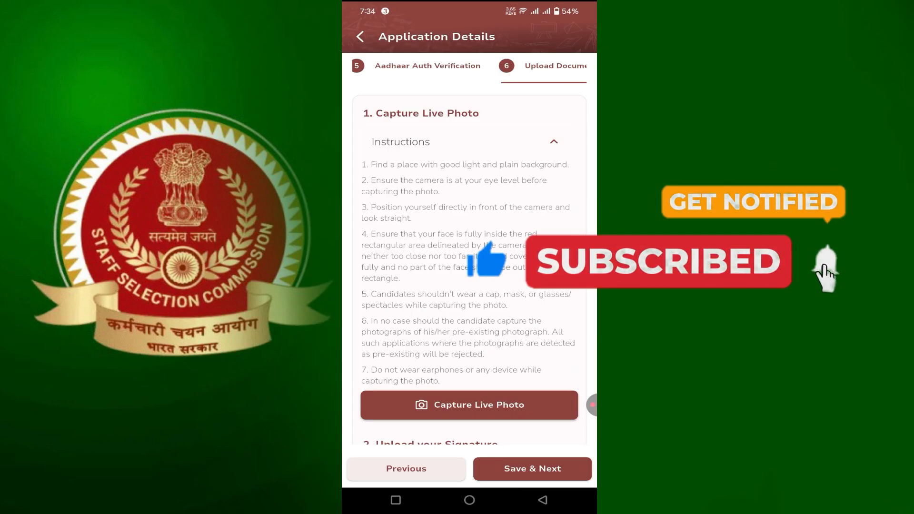
scroll(470, 261, down, 5)
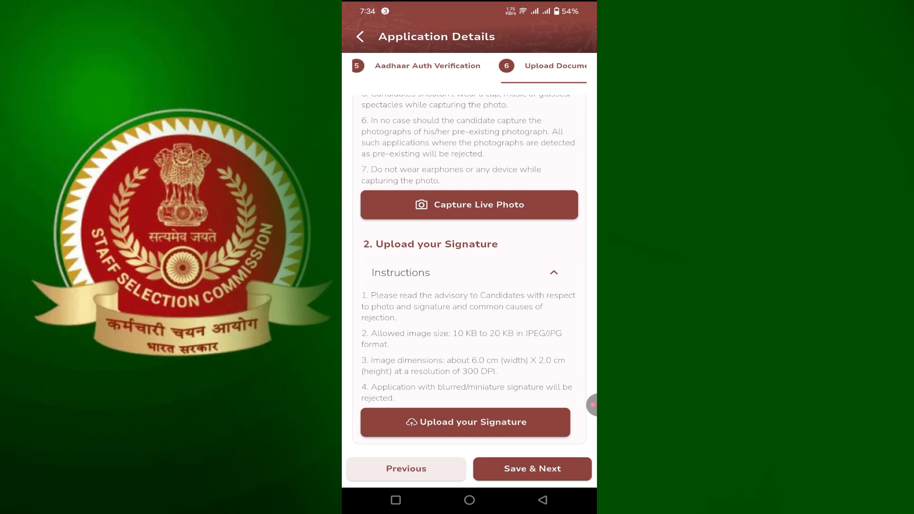
Step: Capture a live photo for the application and confirm the upload
click(469, 205)
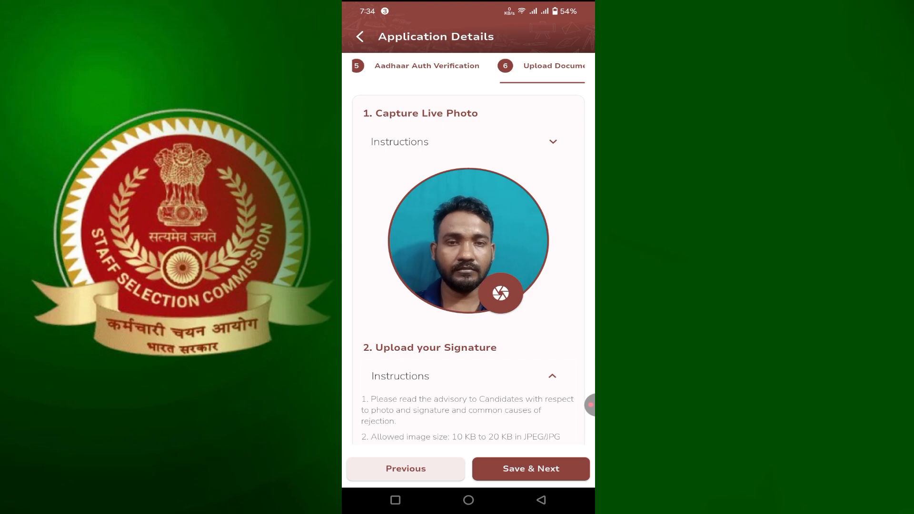
click(502, 294)
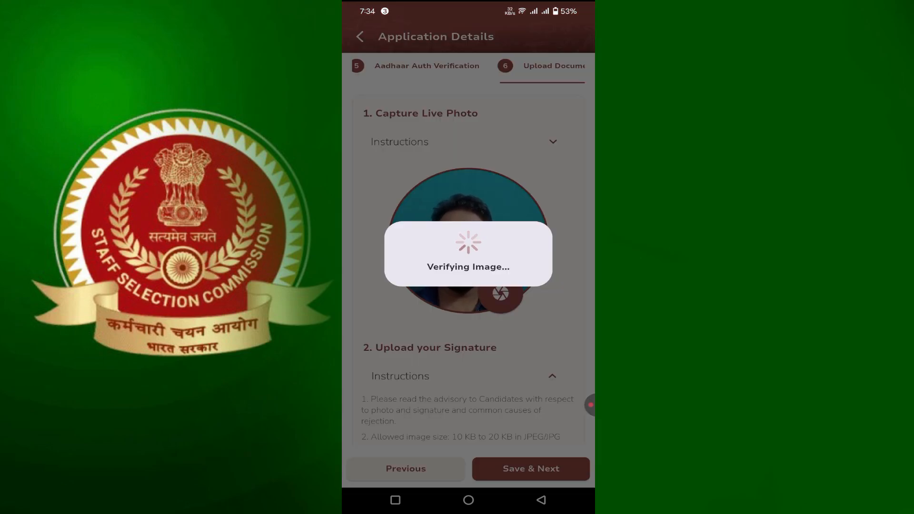
click(468, 295)
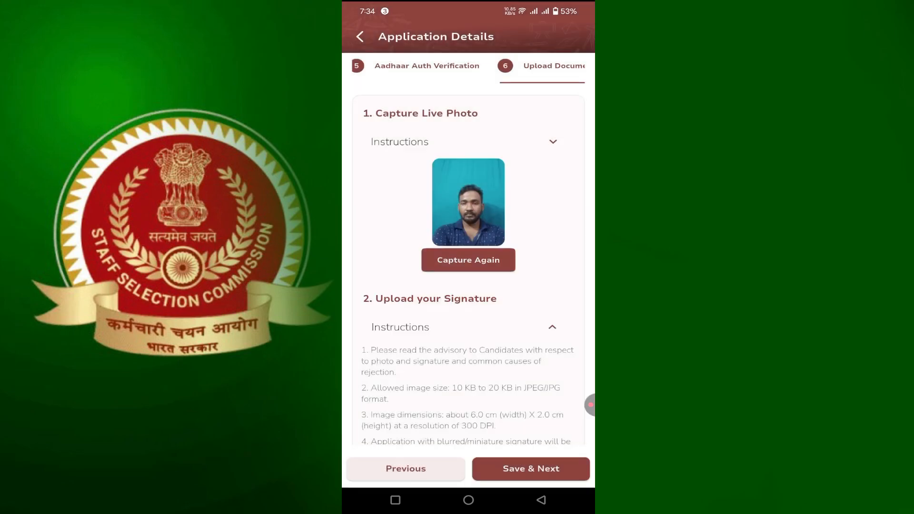
Step: Upload the signature image from the gallery and save the photo and signature
scroll(469, 267, down, 2)
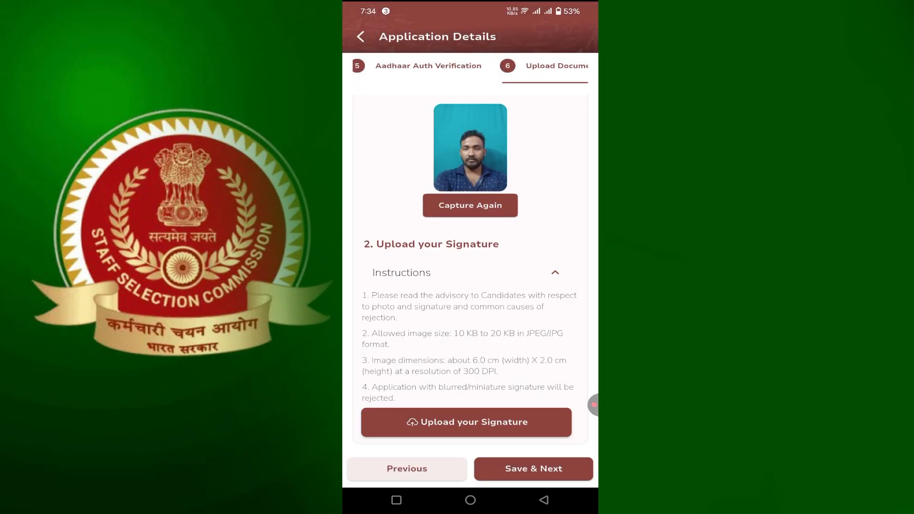
click(466, 422)
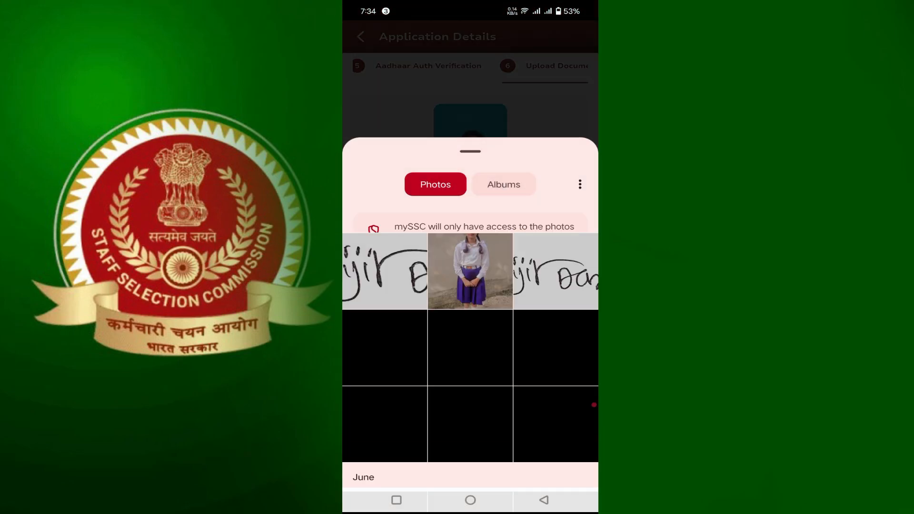
click(384, 329)
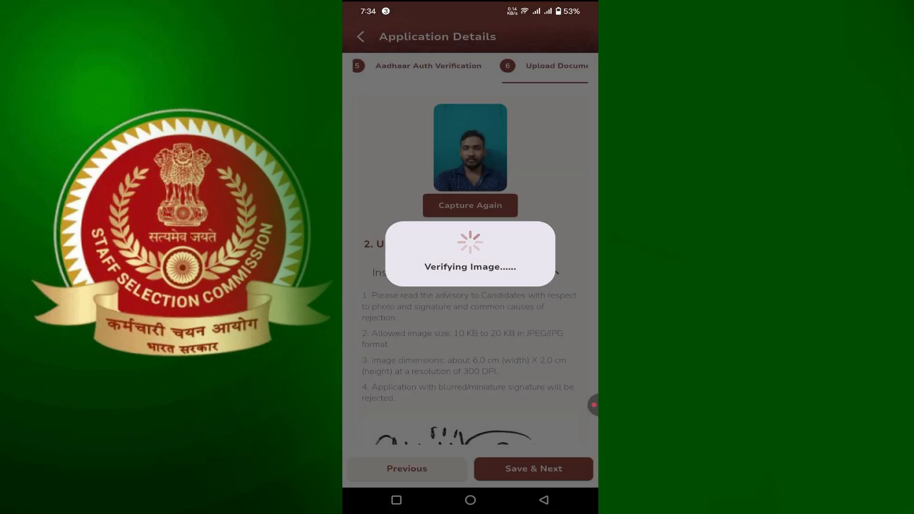
click(470, 301)
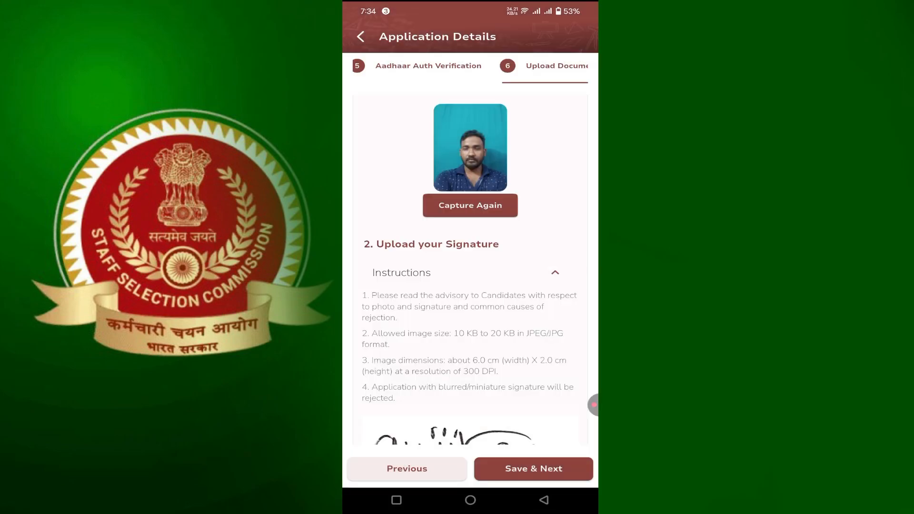
click(534, 469)
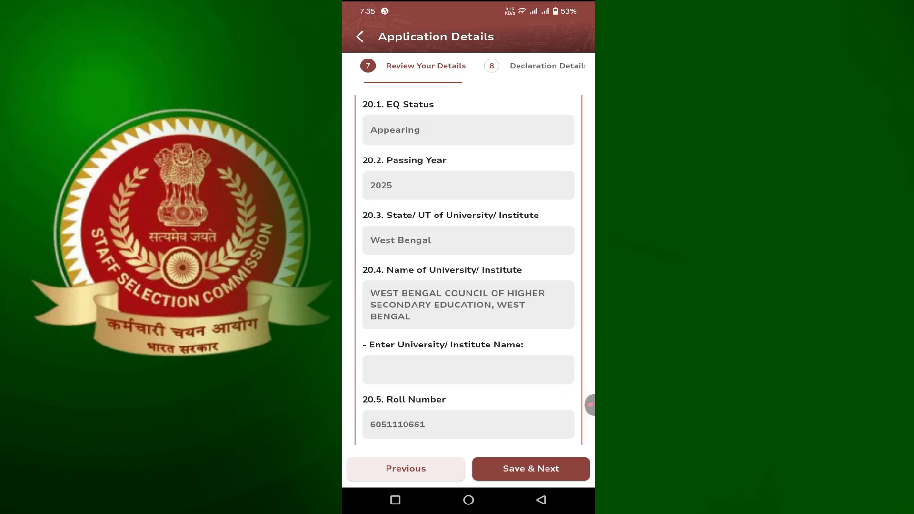
Step: Move past the review to the declaration and tick I agree
scroll(468, 267, down, 5)
scroll(468, 267, down, 15)
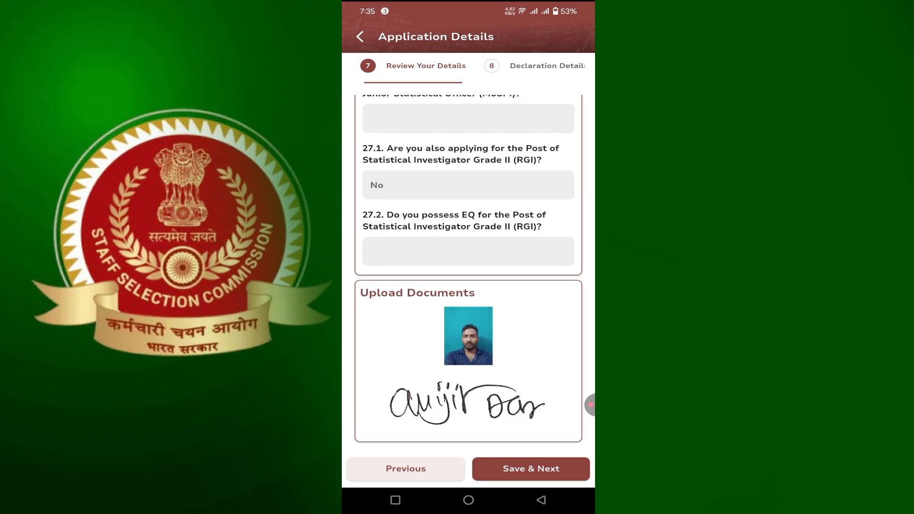
click(531, 469)
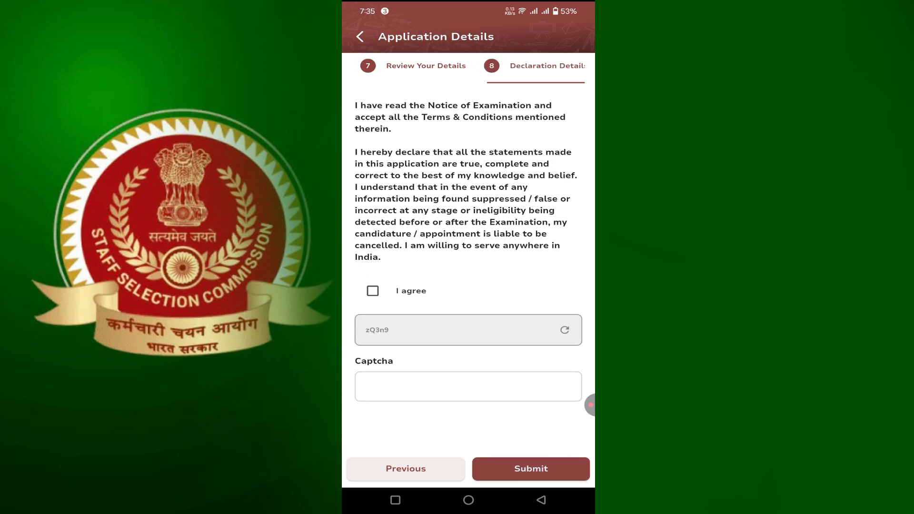
click(373, 291)
Step: Enter the captcha, submit the CGL application, and go to the home page
text(z)
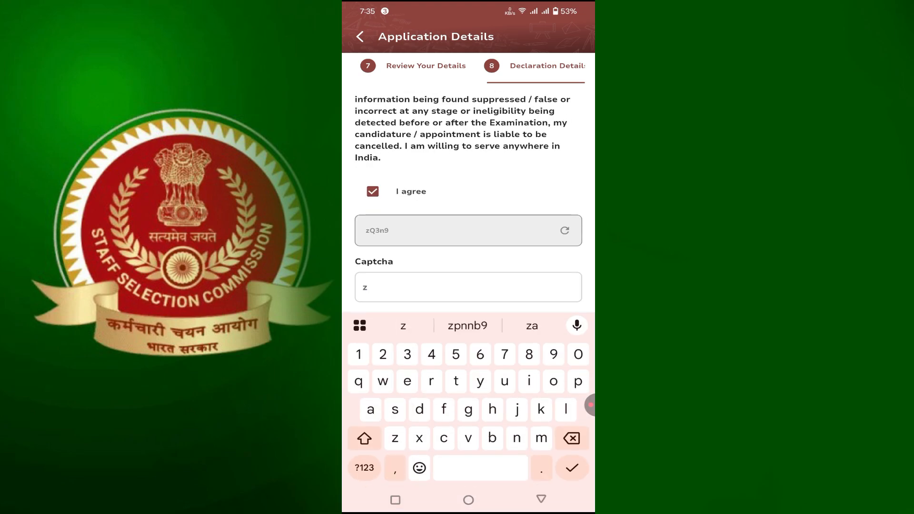
text(Q3n9)
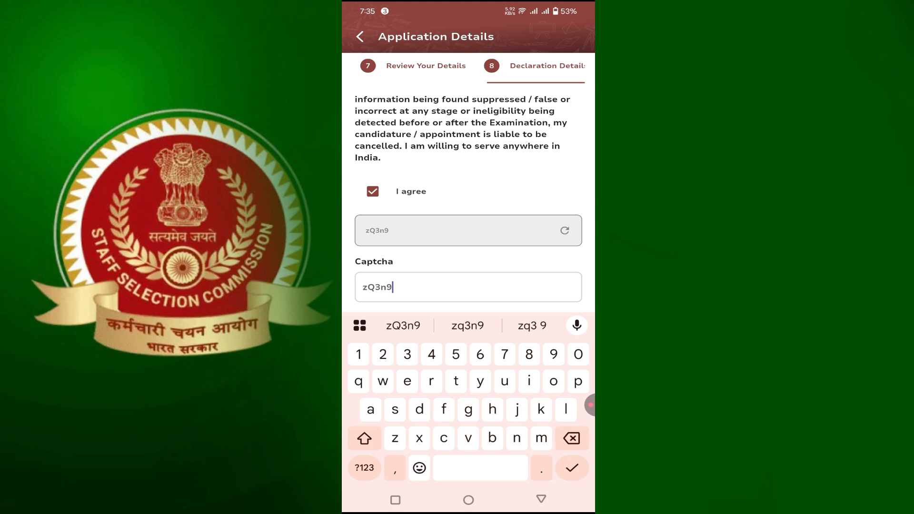
click(541, 499)
click(531, 468)
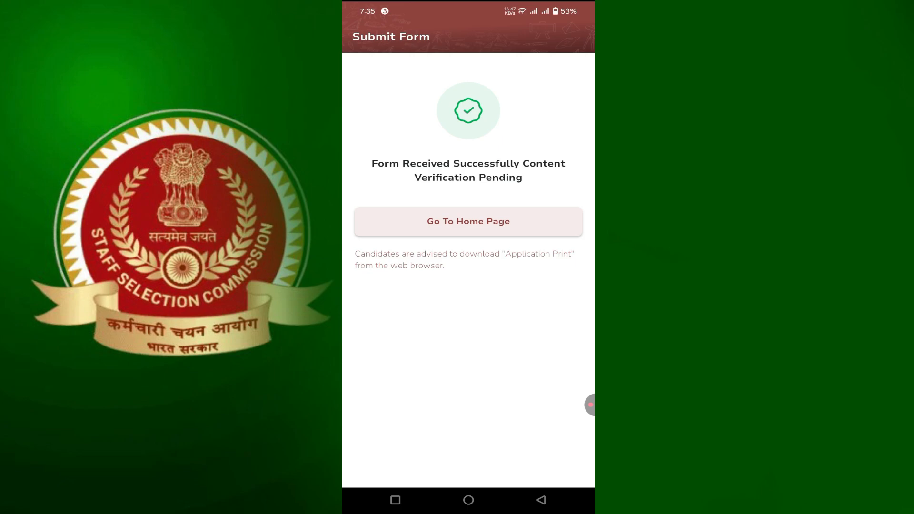
click(468, 221)
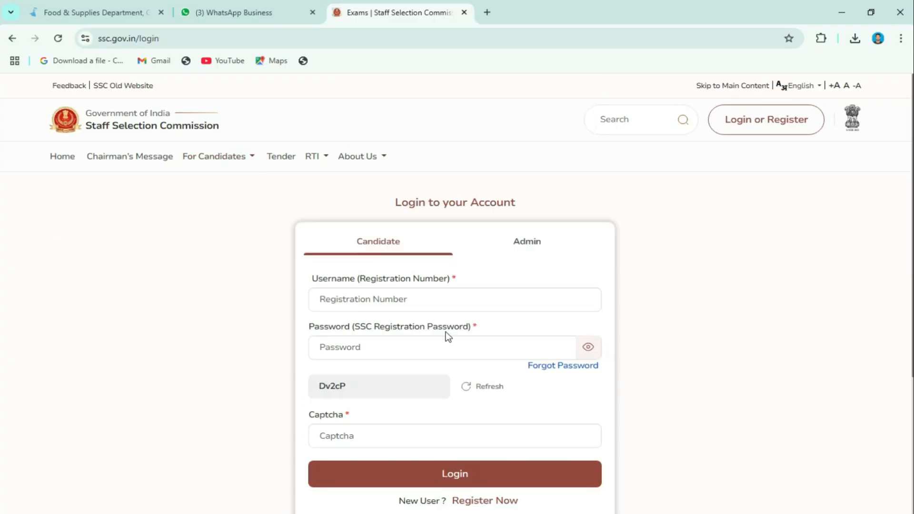
Step: Log in to the candidate dashboard with the registration number and password
click(428, 300)
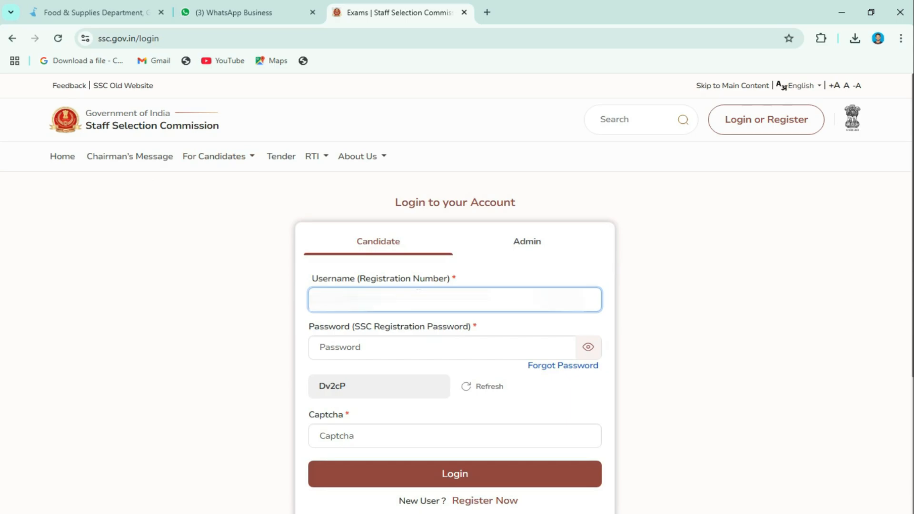
click(420, 352)
click(444, 470)
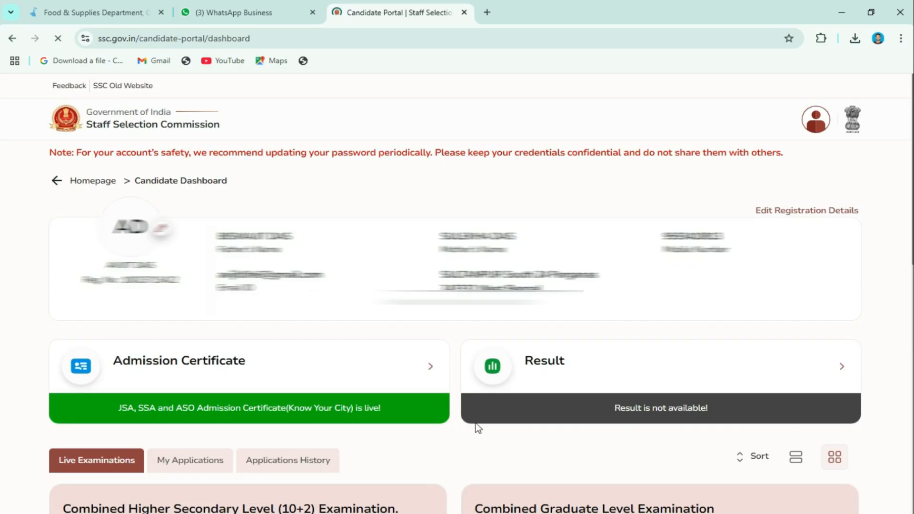
Step: In My Applications, view and print the CGL application's status details, then close them
scroll(598, 412, down, 4)
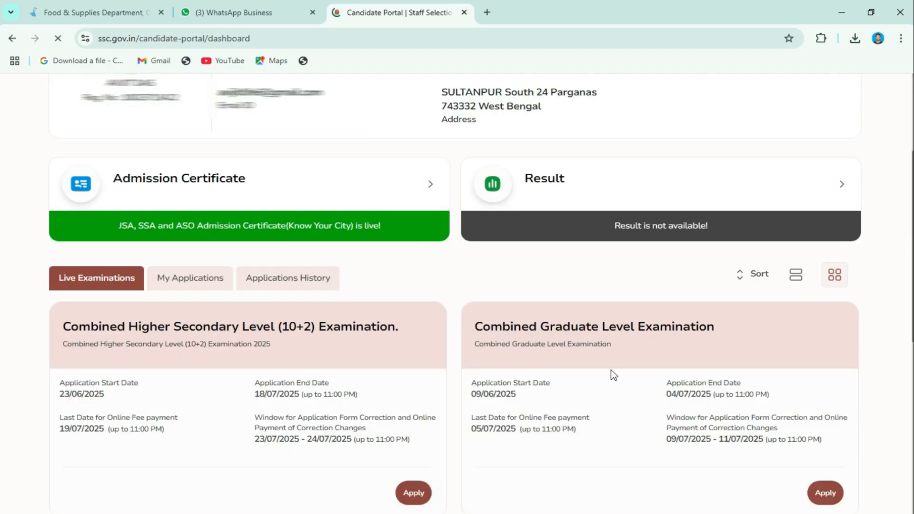
click(206, 287)
scroll(456, 324, down, 3)
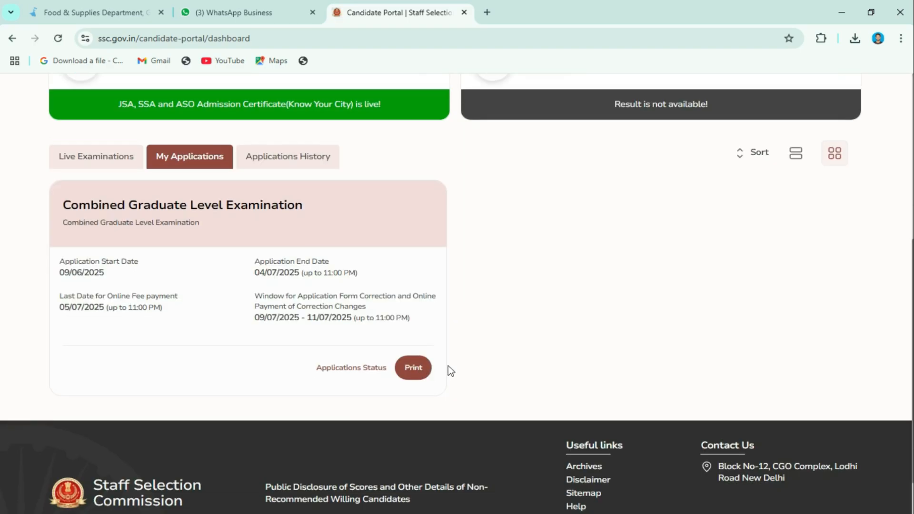
click(355, 369)
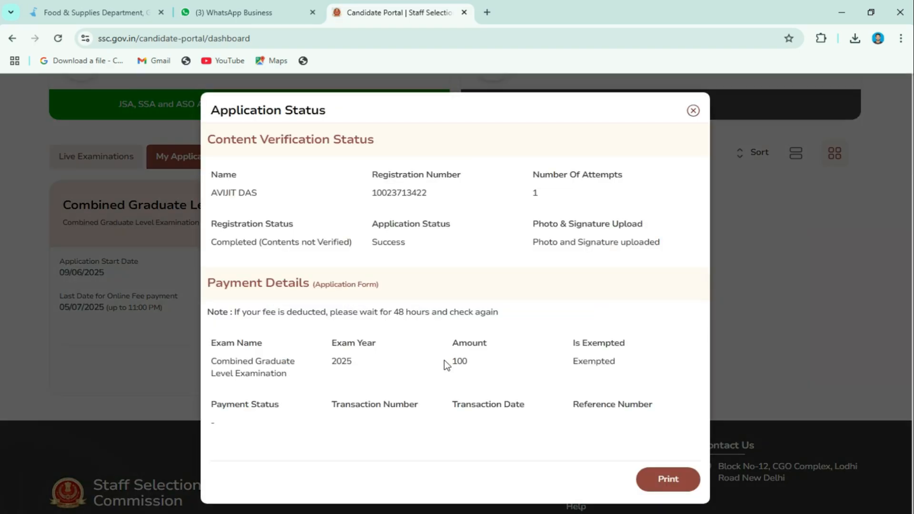
click(664, 482)
click(692, 111)
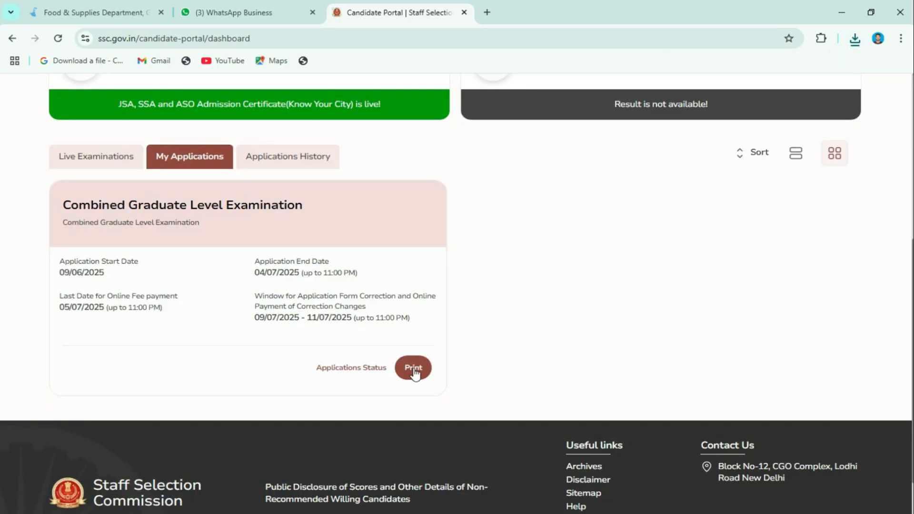
Step: Print the CGL 2025 application form, shown as Completed with fee Exempted
click(413, 367)
scroll(899, 198, down, 15)
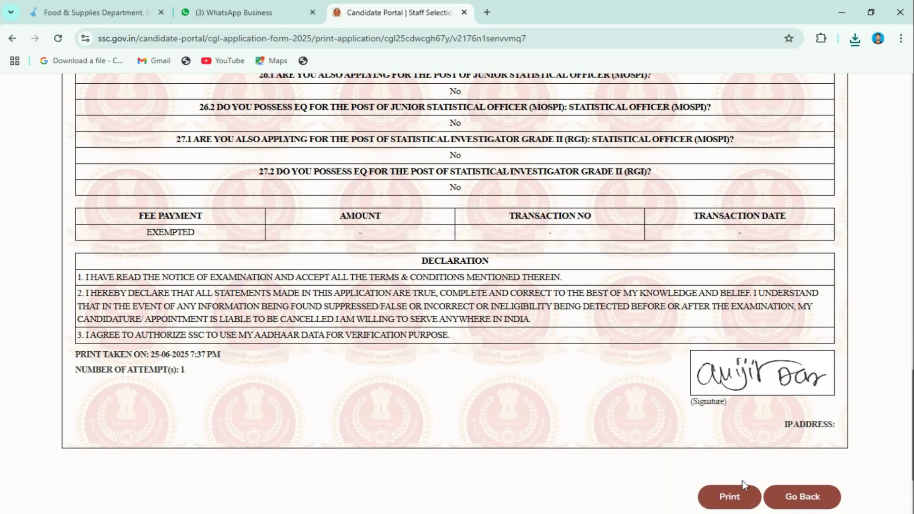
click(732, 496)
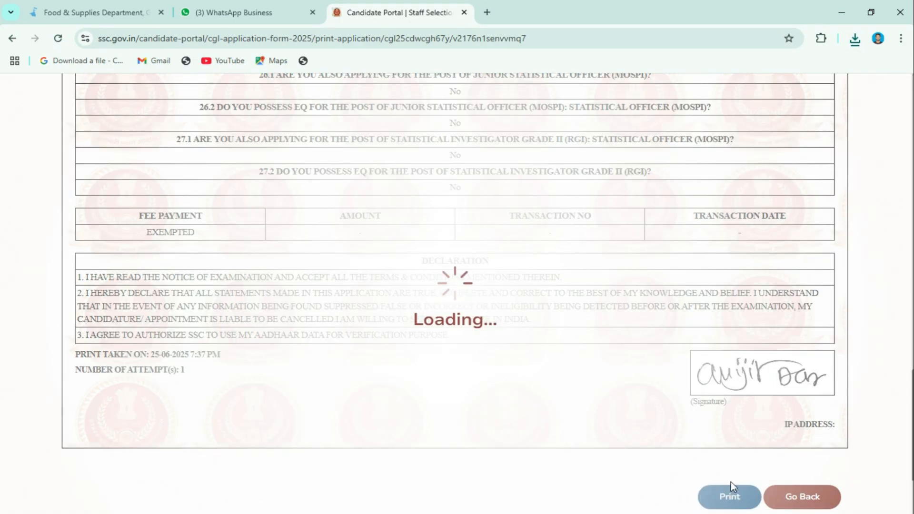